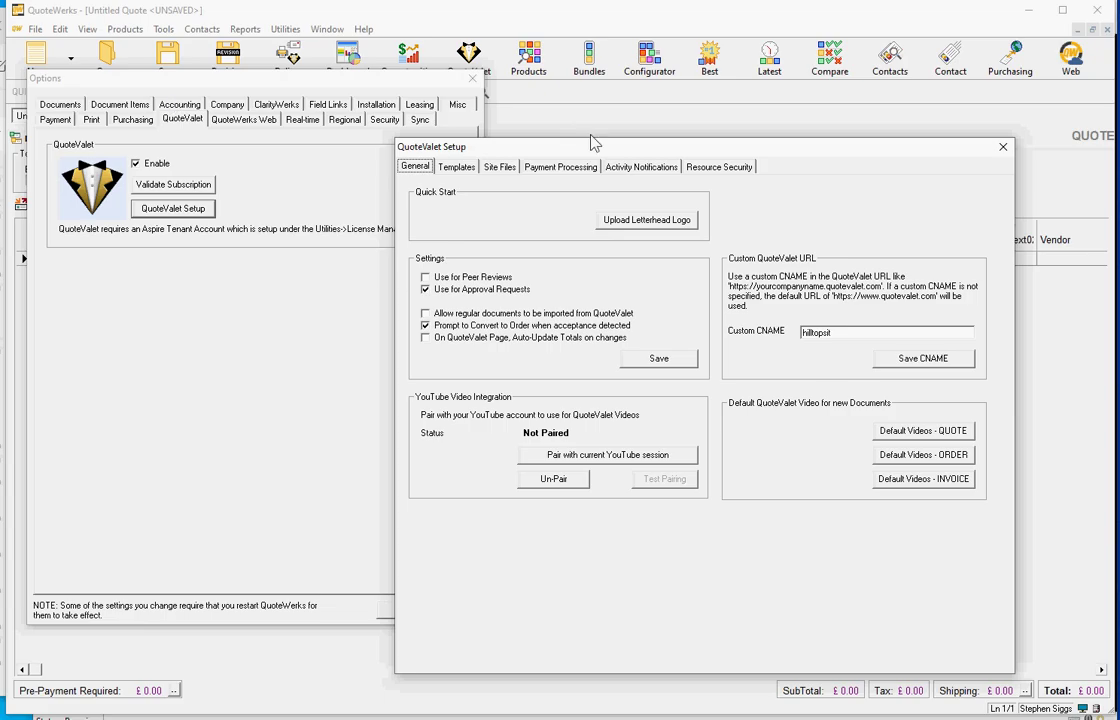
Open the Hilltops IT template of the Customer Facing type in the QuoteValet template setup.
{"action": "left_click_drag", "start_coordinate": [654, 152], "coordinate": [666, 128]}
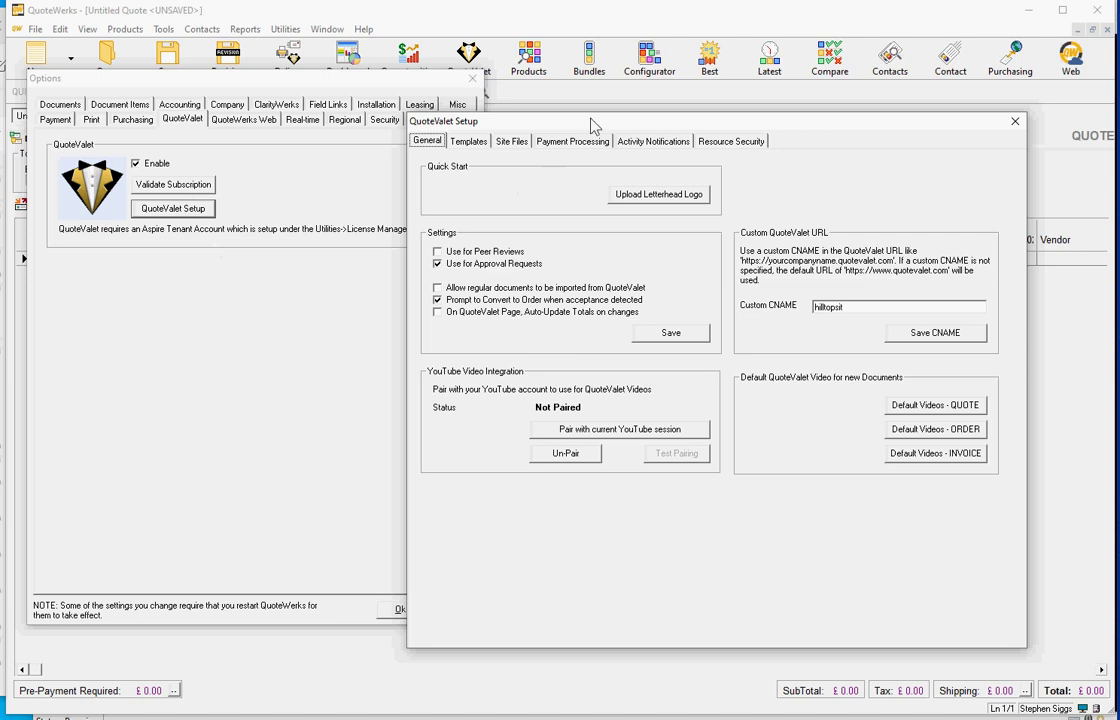
{"action": "left_click_drag", "start_coordinate": [592, 125], "coordinate": [507, 118]}
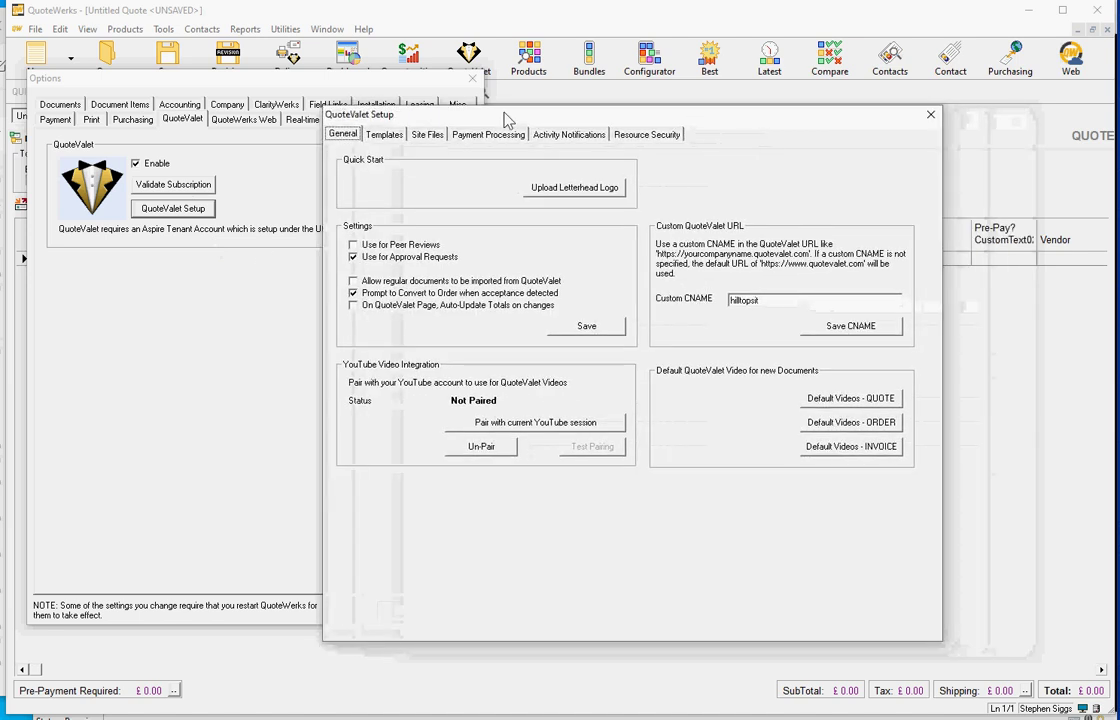
{"action": "left_click", "coordinate": [388, 138]}
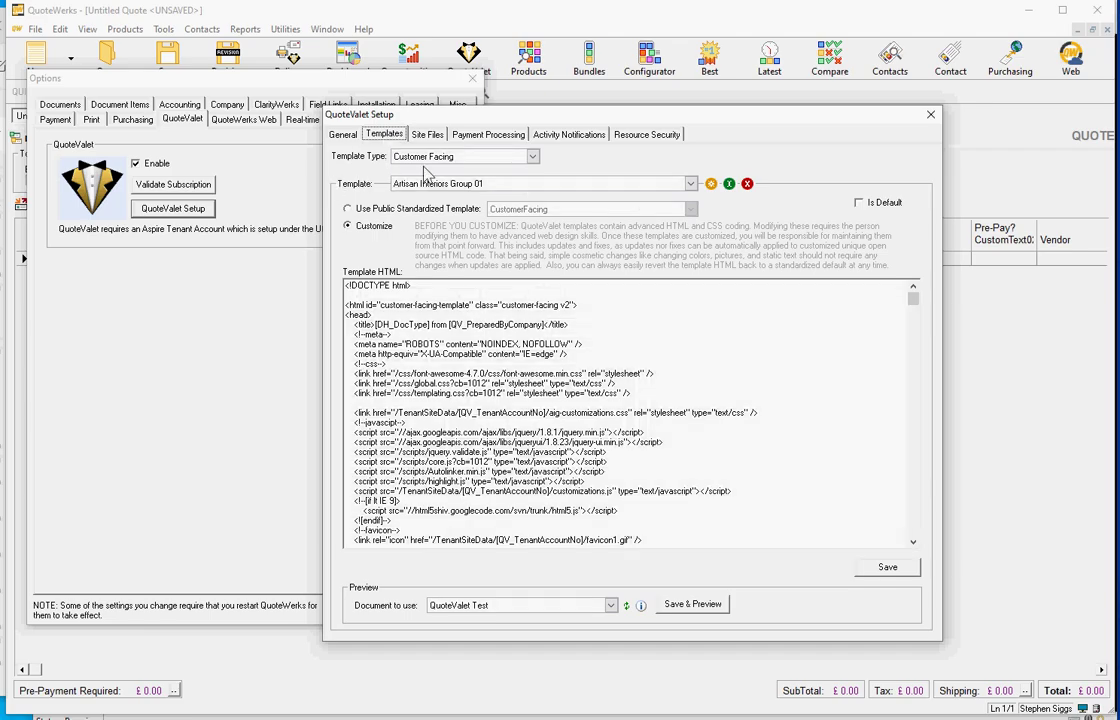
{"action": "left_click", "coordinate": [533, 158]}
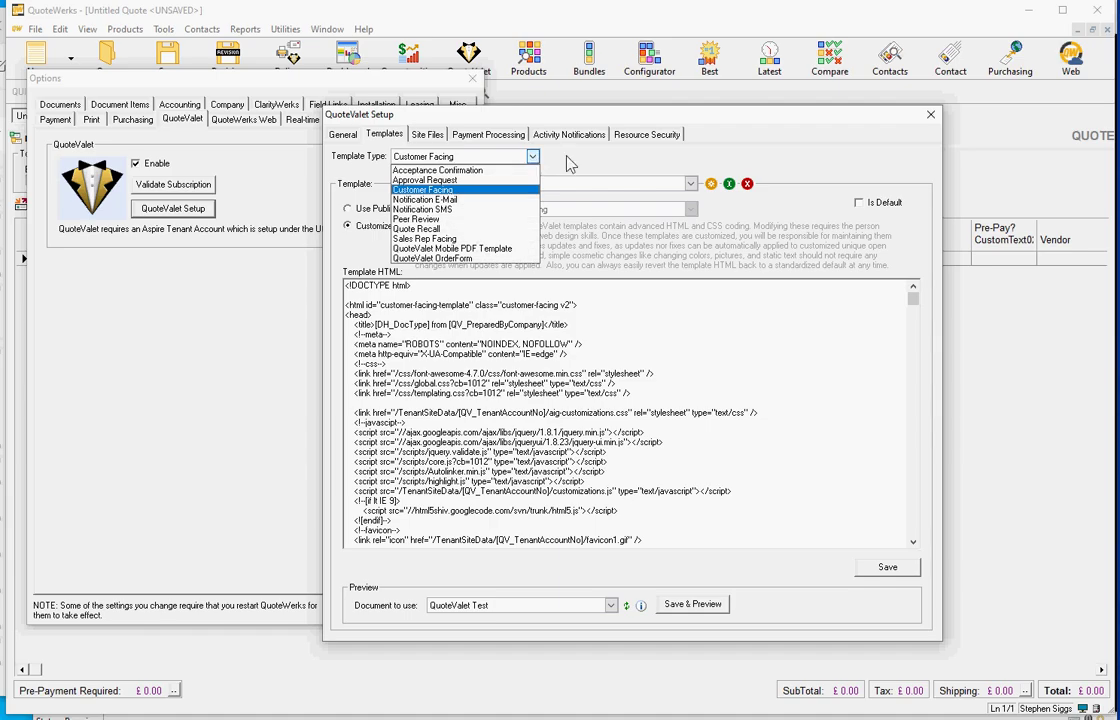
{"action": "left_click", "coordinate": [569, 163]}
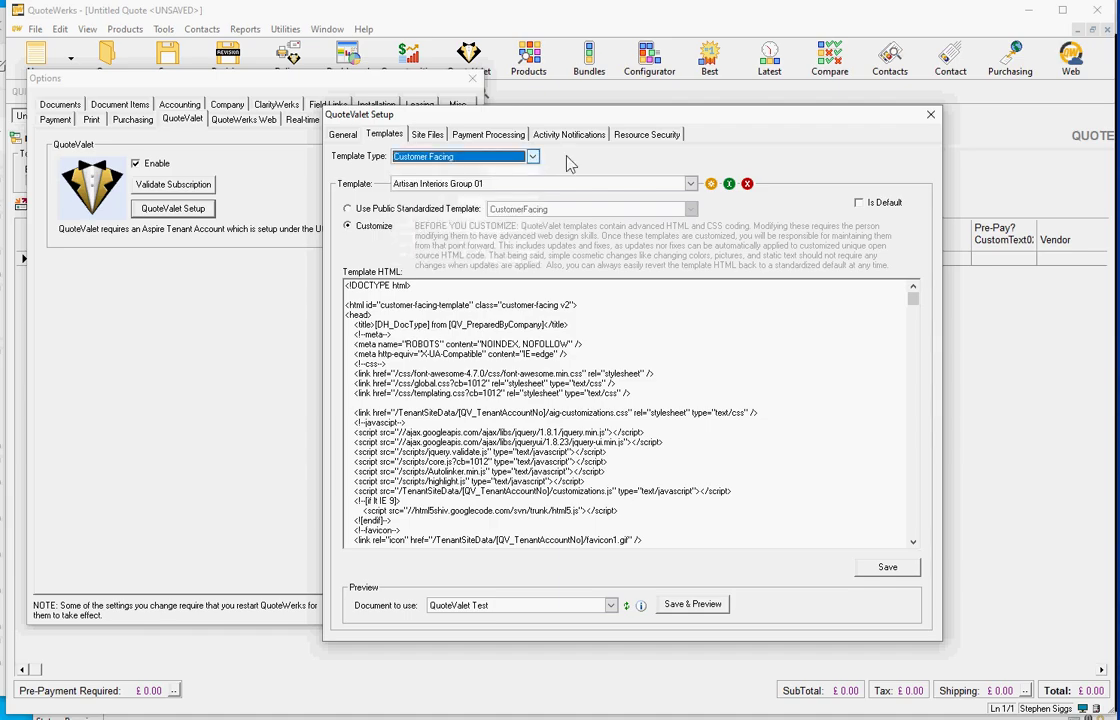
{"action": "left_click", "coordinate": [690, 185]}
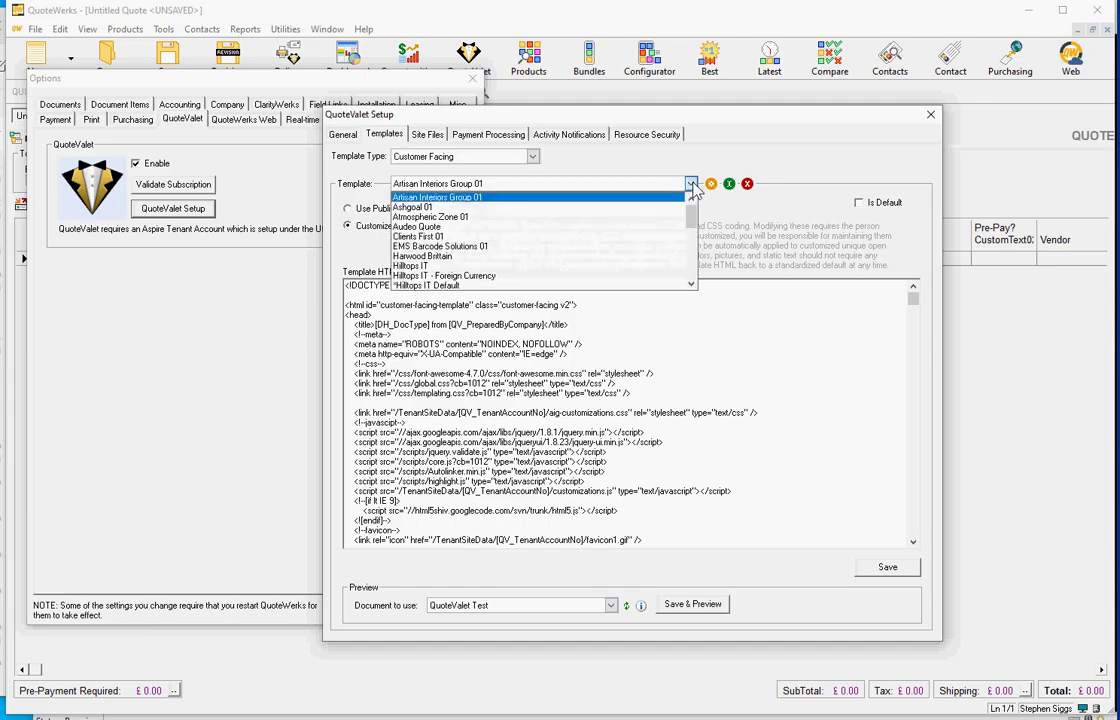
{"action": "left_click", "coordinate": [435, 266]}
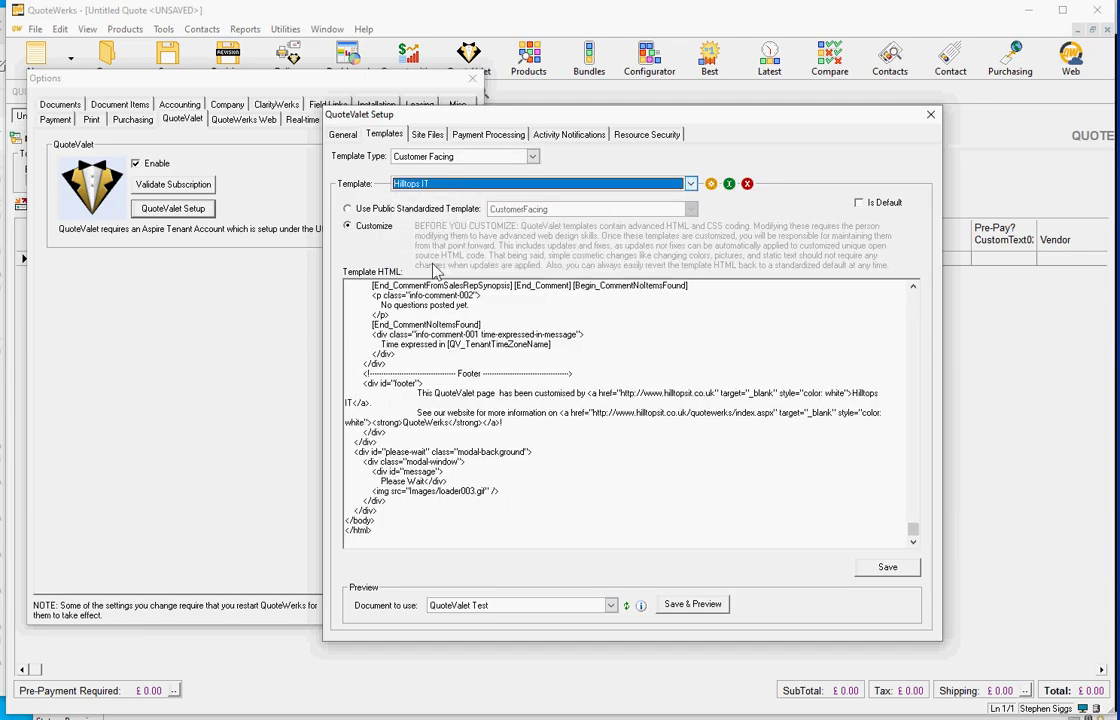
Copy the entire HTML code of the Hilltops IT template.
{"action": "left_click", "coordinate": [571, 365]}
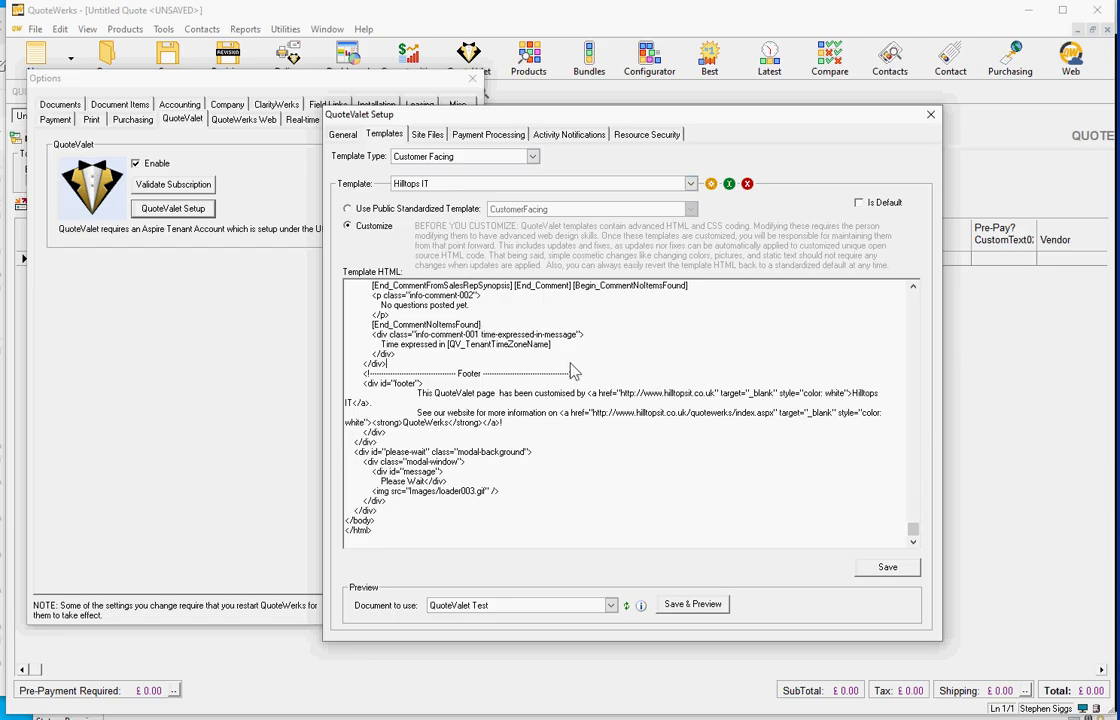
{"action": "right_click", "coordinate": [573, 371]}
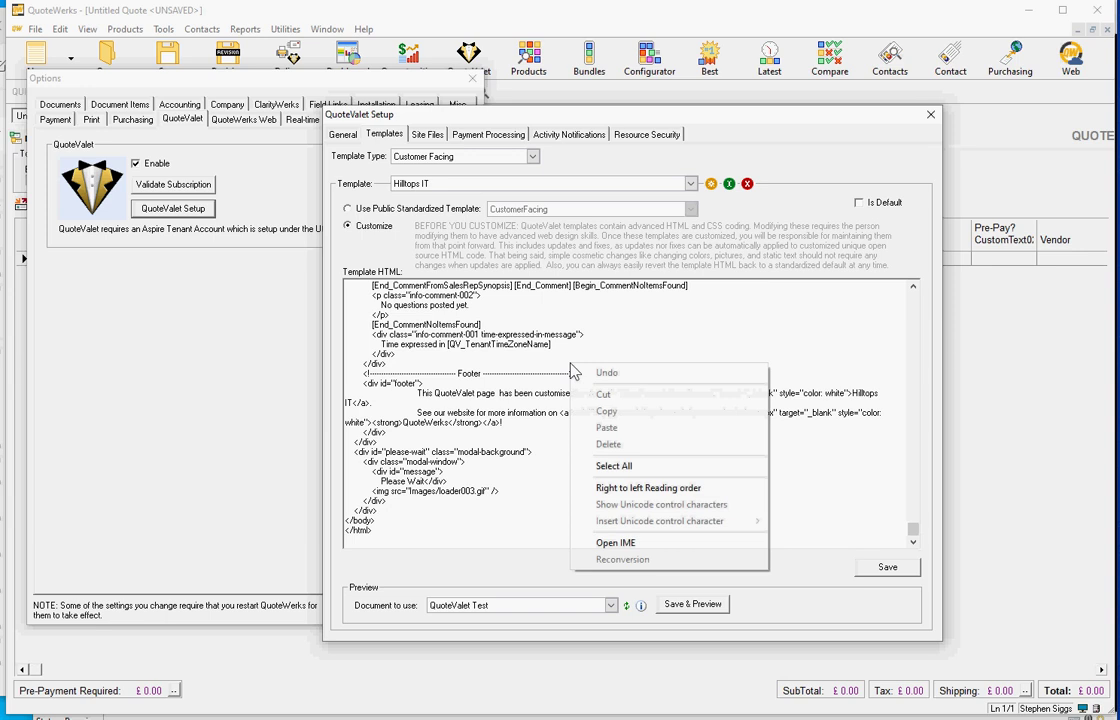
{"action": "left_click", "coordinate": [614, 466]}
{"action": "left_click", "coordinate": [633, 308]}
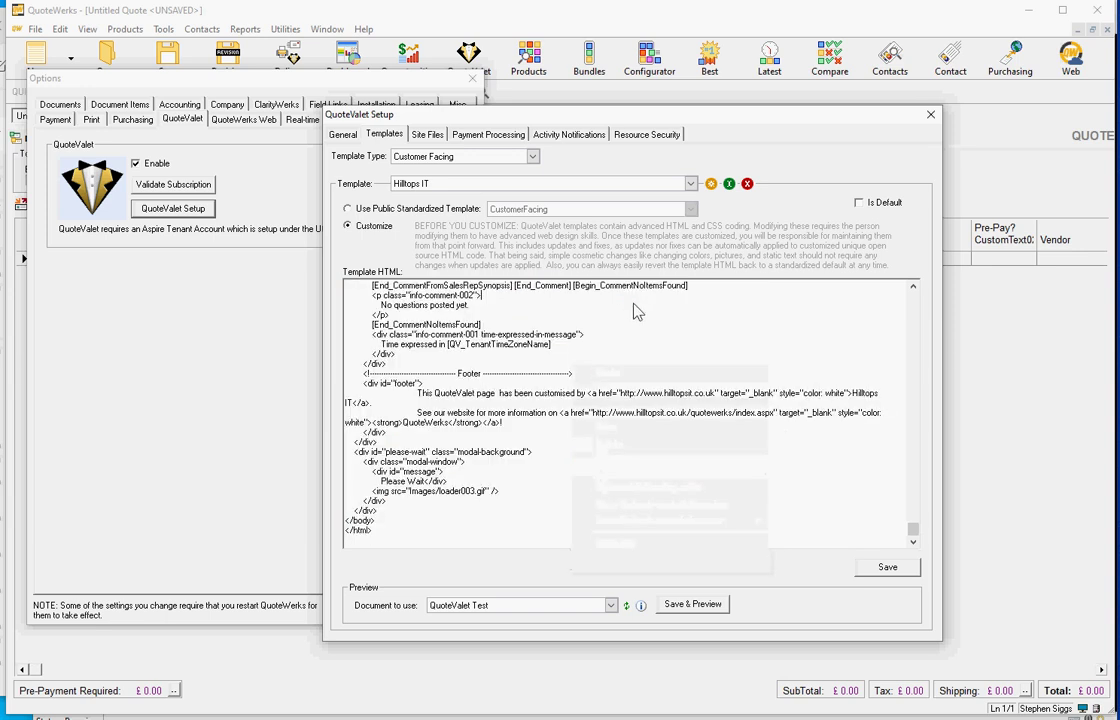
{"action": "key", "text": "ctrl+a"}
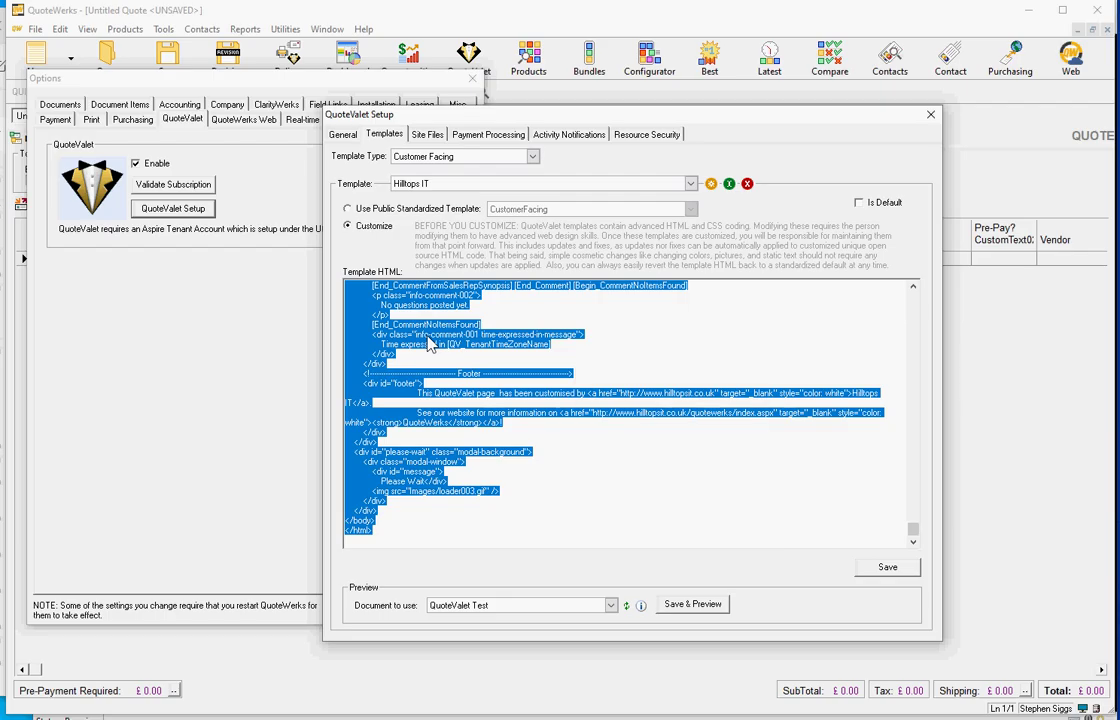
{"action": "right_click", "coordinate": [430, 344]}
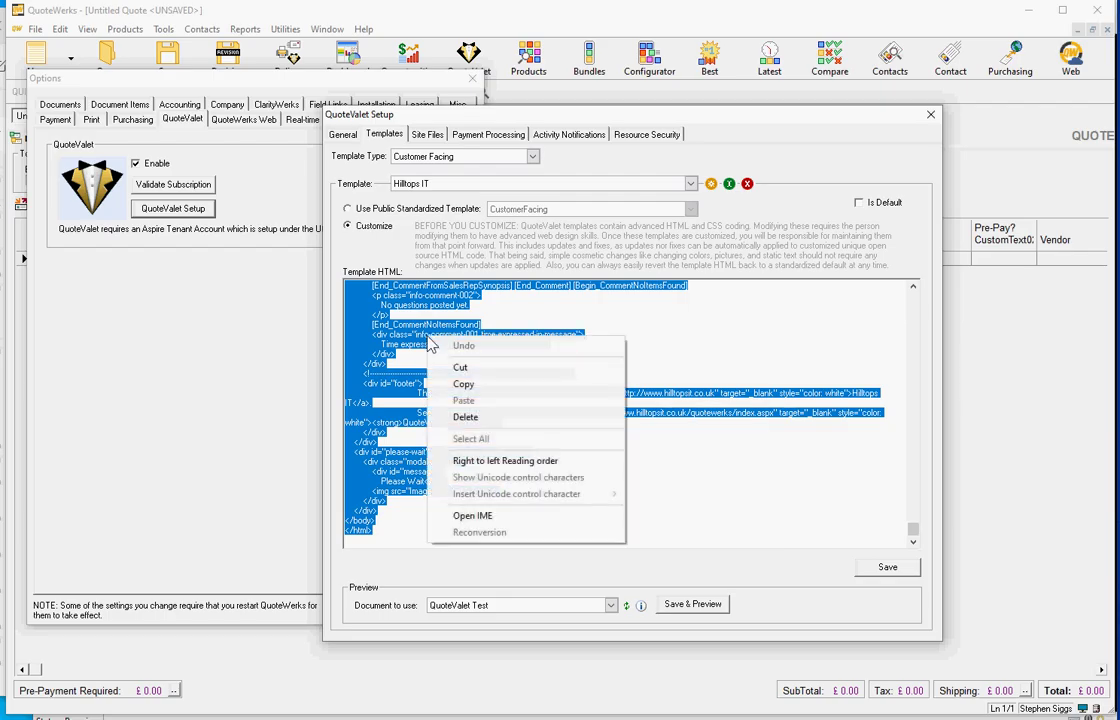
{"action": "left_click", "coordinate": [445, 384]}
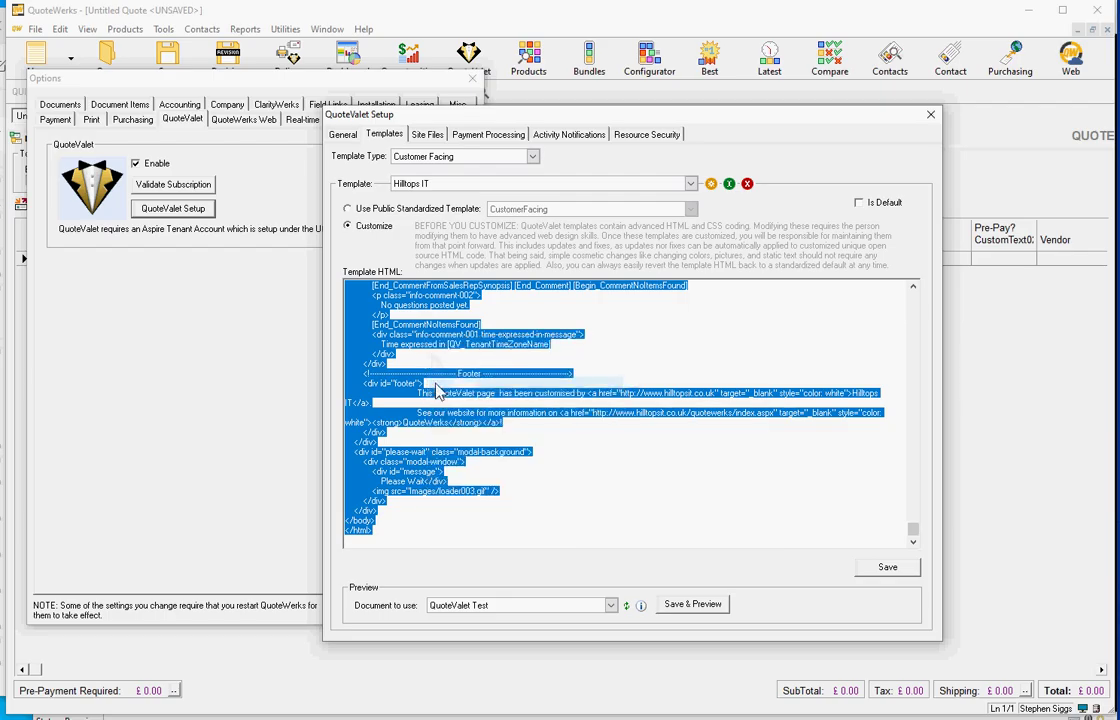
Switch to Notepad and paste the copied template HTML into the blank document.
{"action": "key", "text": "alt+Tab"}
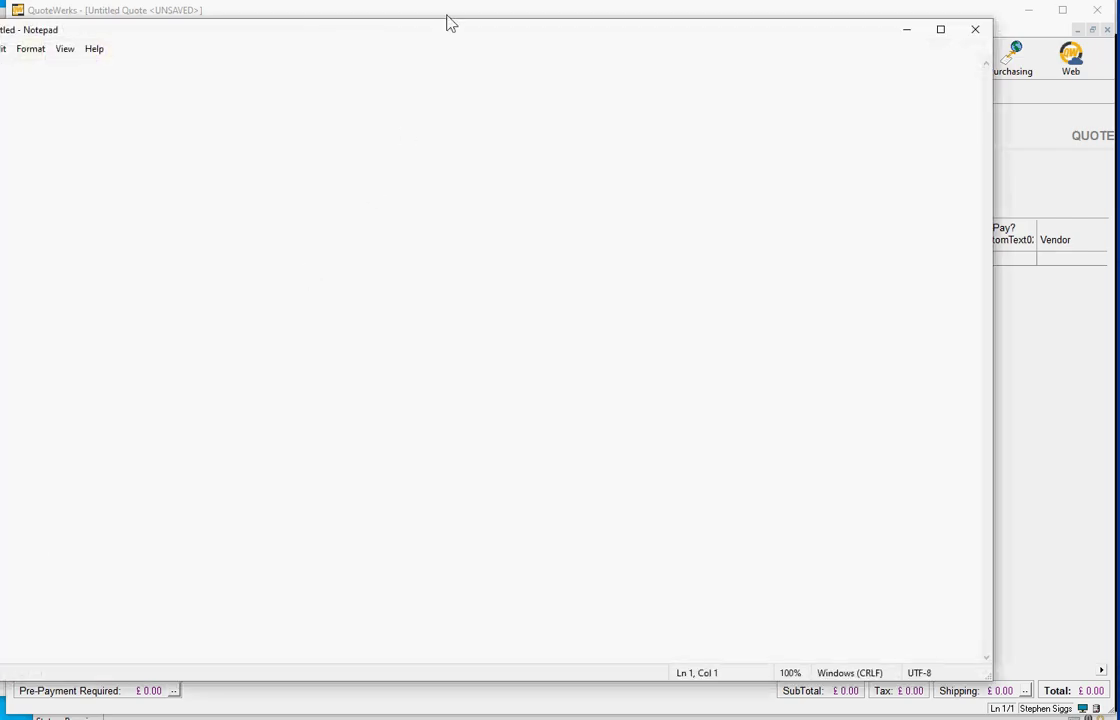
{"action": "left_click_drag", "start_coordinate": [447, 31], "coordinate": [527, 39]}
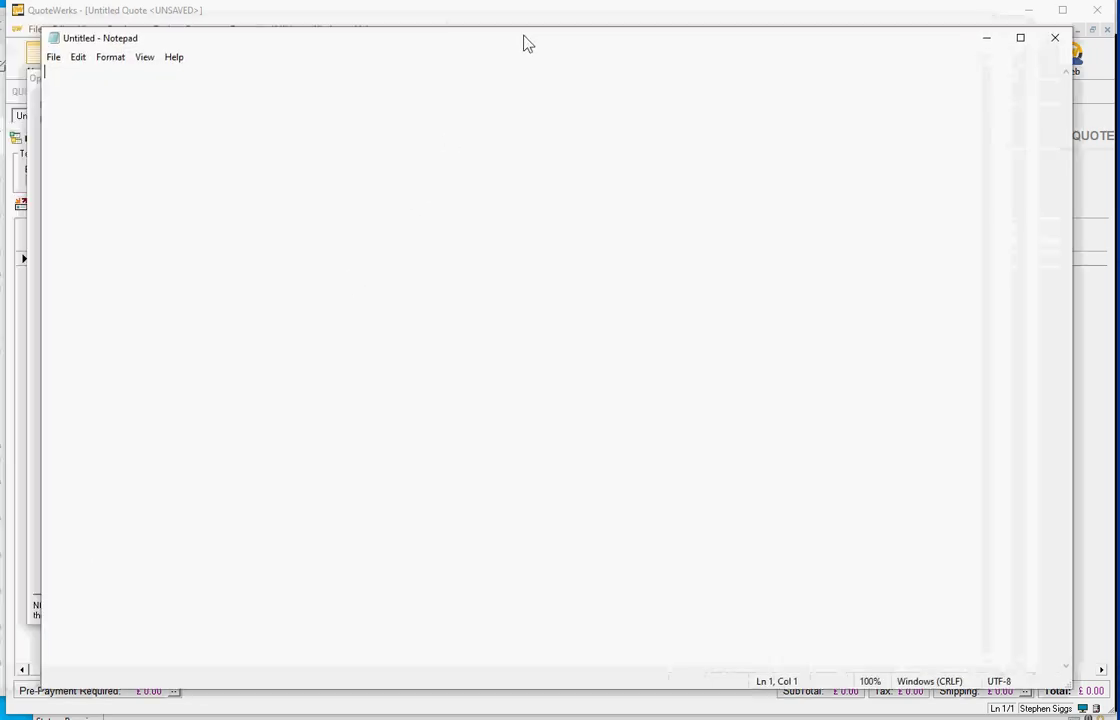
{"action": "right_click", "coordinate": [375, 176]}
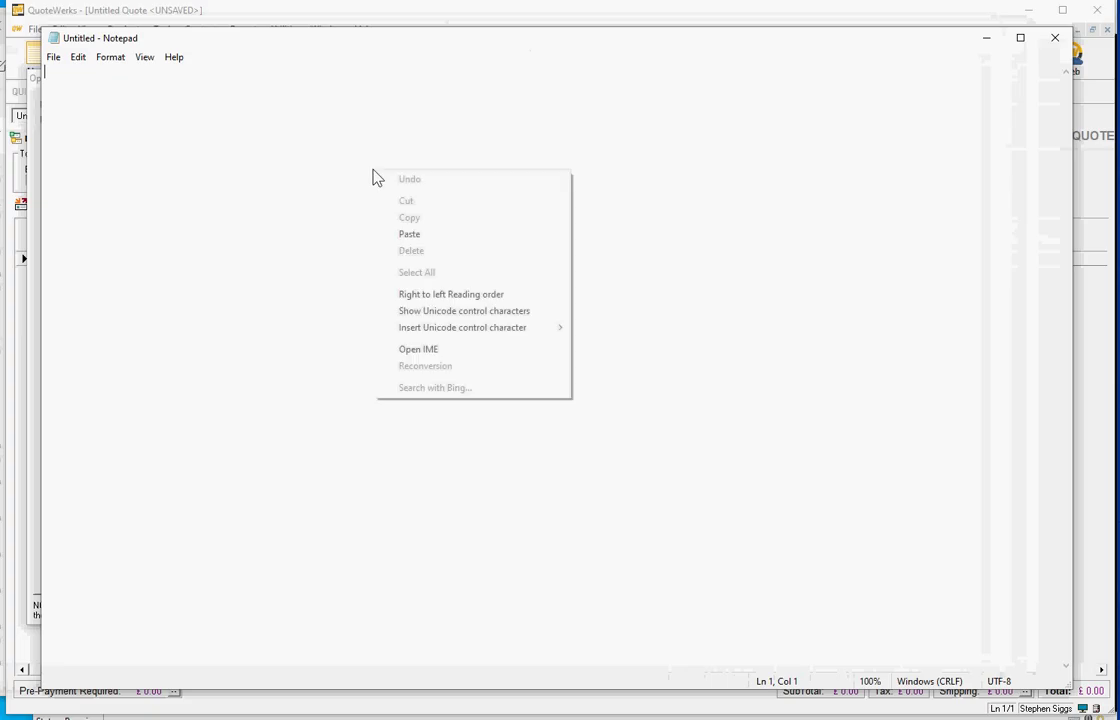
{"action": "left_click", "coordinate": [300, 184]}
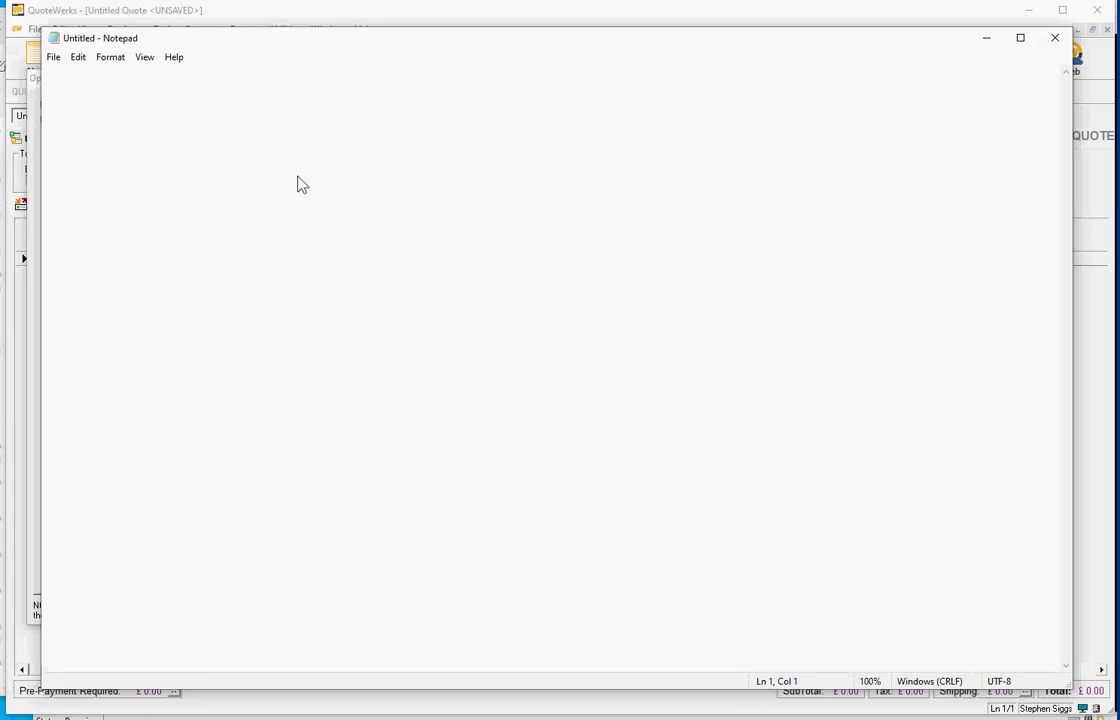
{"action": "key", "text": "ctrl+v"}
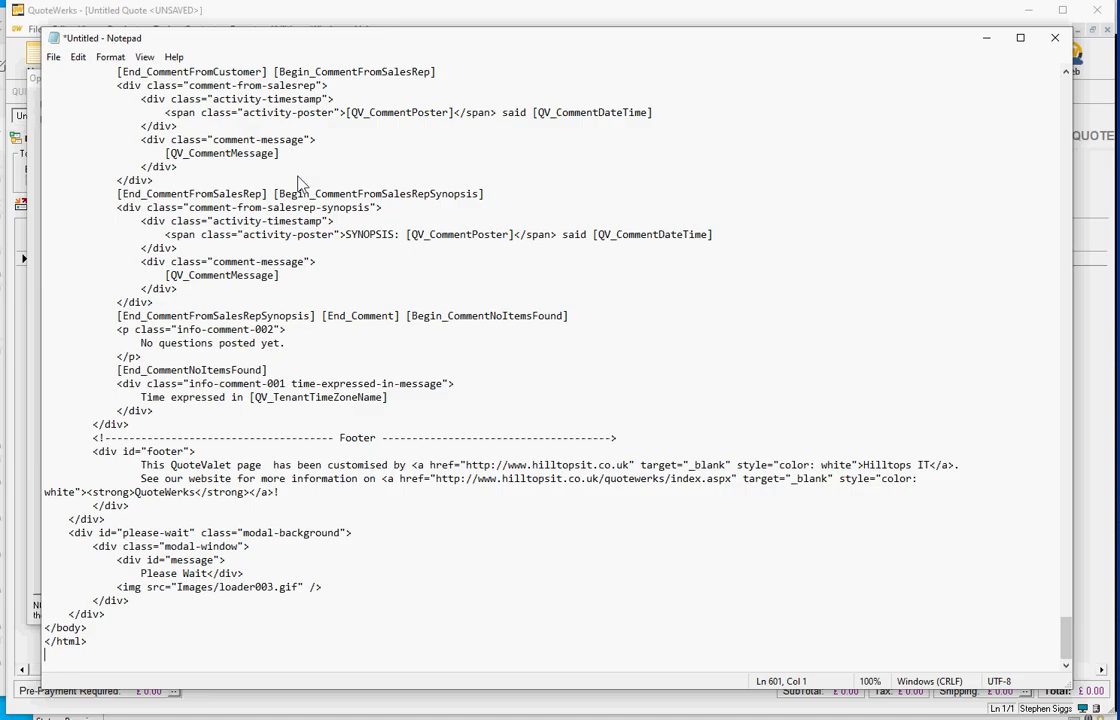
Save the text file as Customer Facing in the For Hilltops IT folder under Downloads, and close Notepad.
{"action": "left_click", "coordinate": [53, 57]}
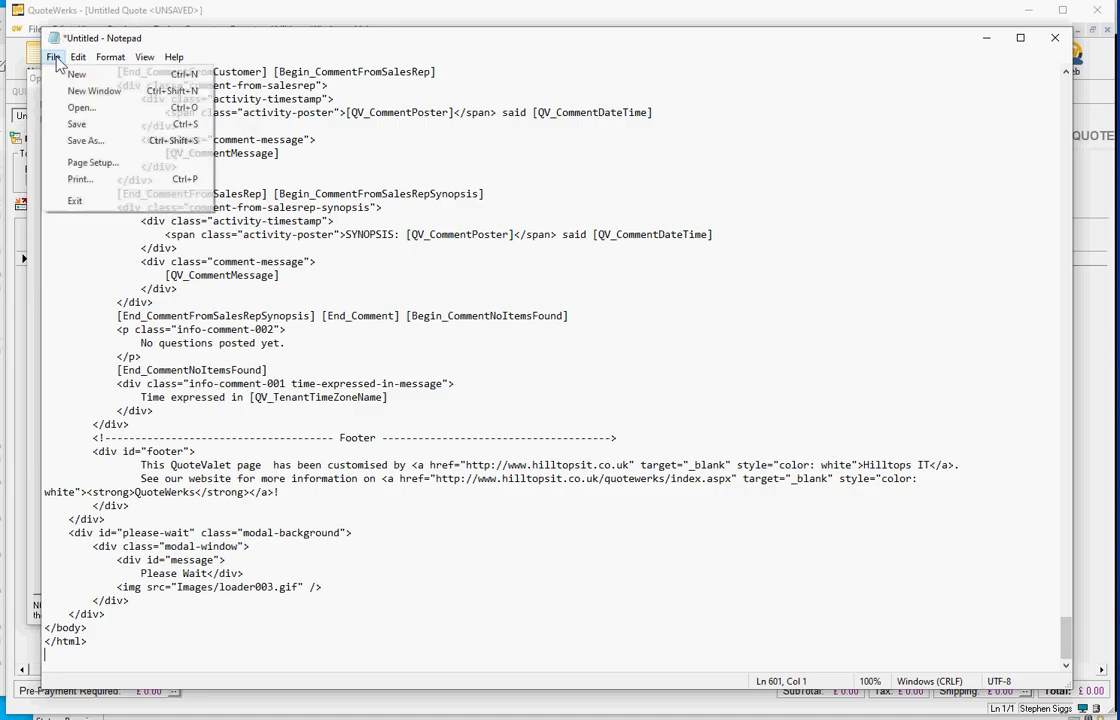
{"action": "left_click", "coordinate": [70, 138]}
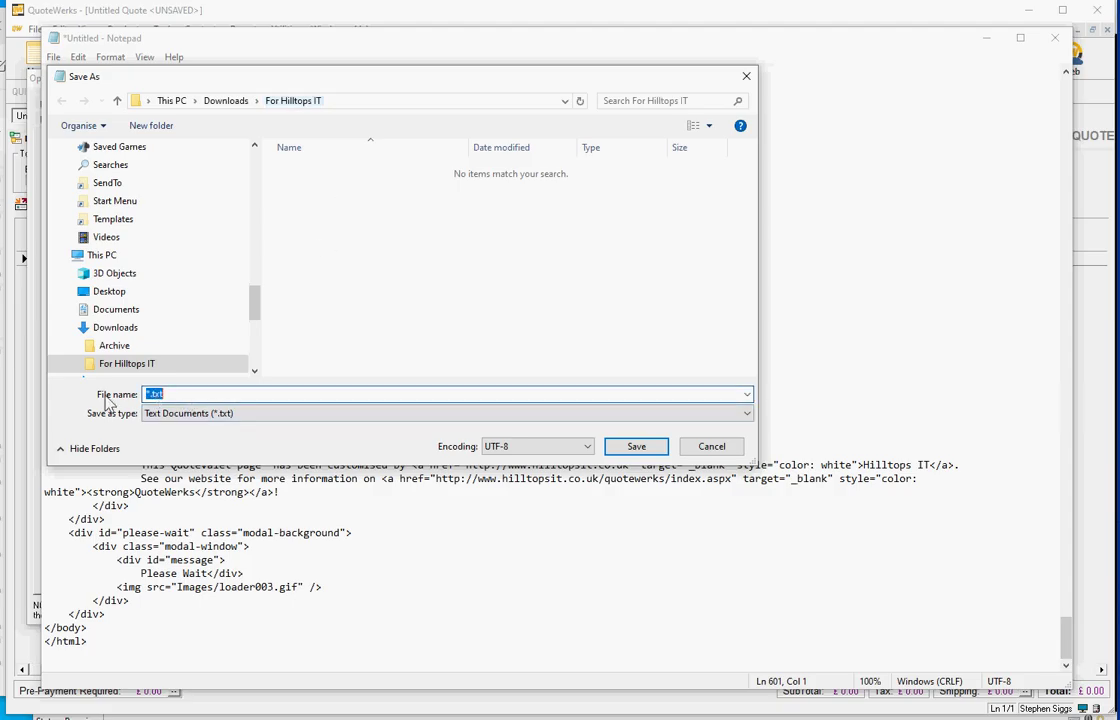
{"action": "type", "text": "Customi"}
{"action": "type", "text": "r F"}
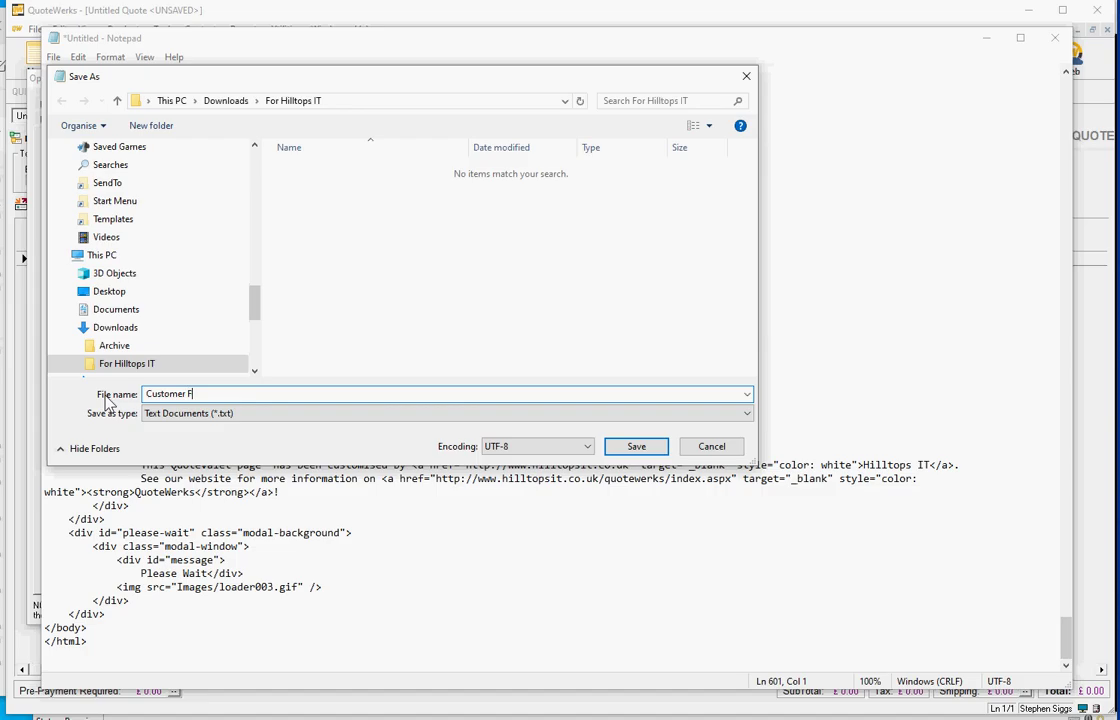
{"action": "type", "text": "acing"}
{"action": "key", "text": "Return"}
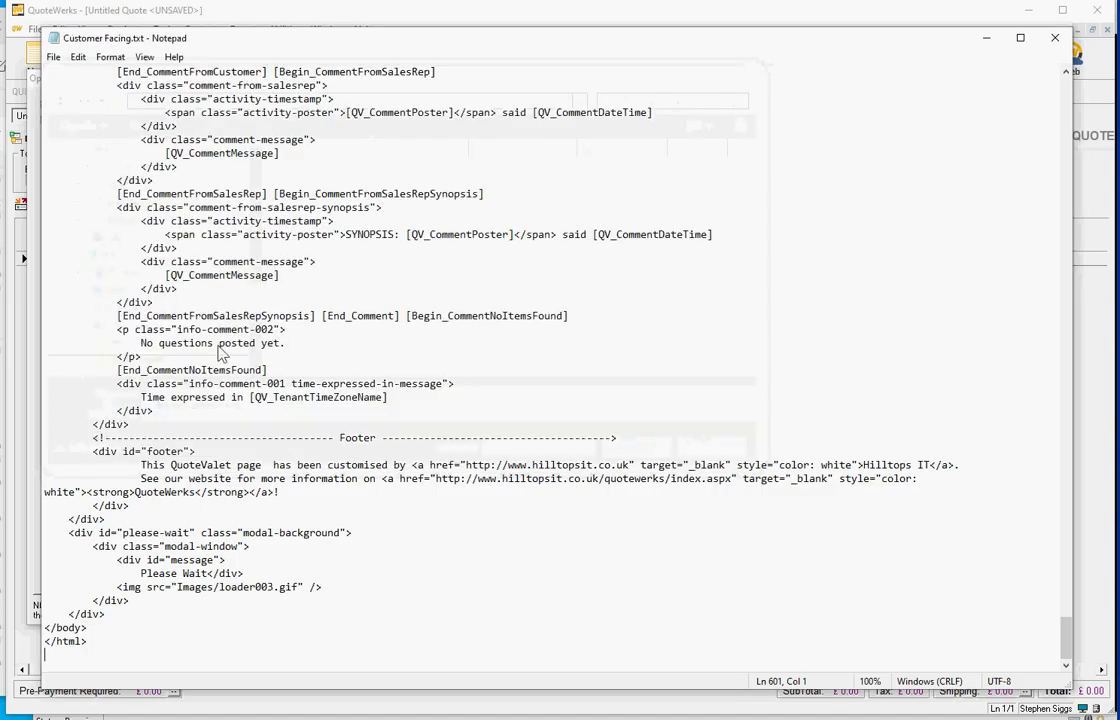
{"action": "left_click", "coordinate": [1056, 44]}
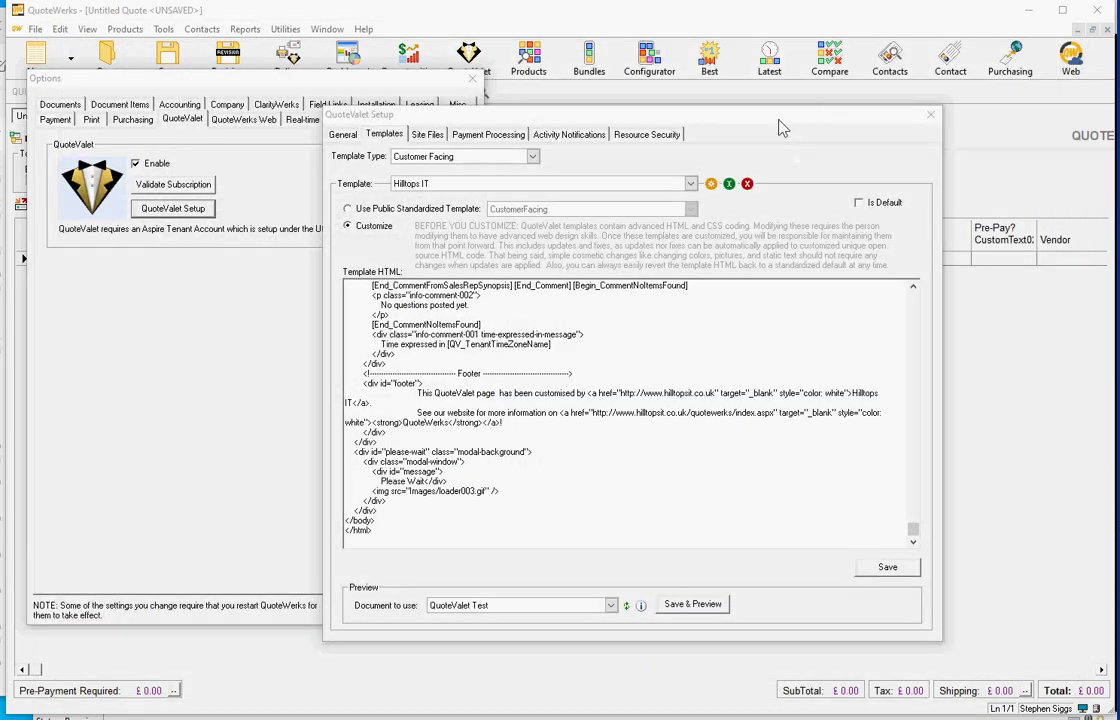
Download cit-customizations.css from the QuoteValet site files and dismiss the download notice.
{"action": "left_click", "coordinate": [430, 136]}
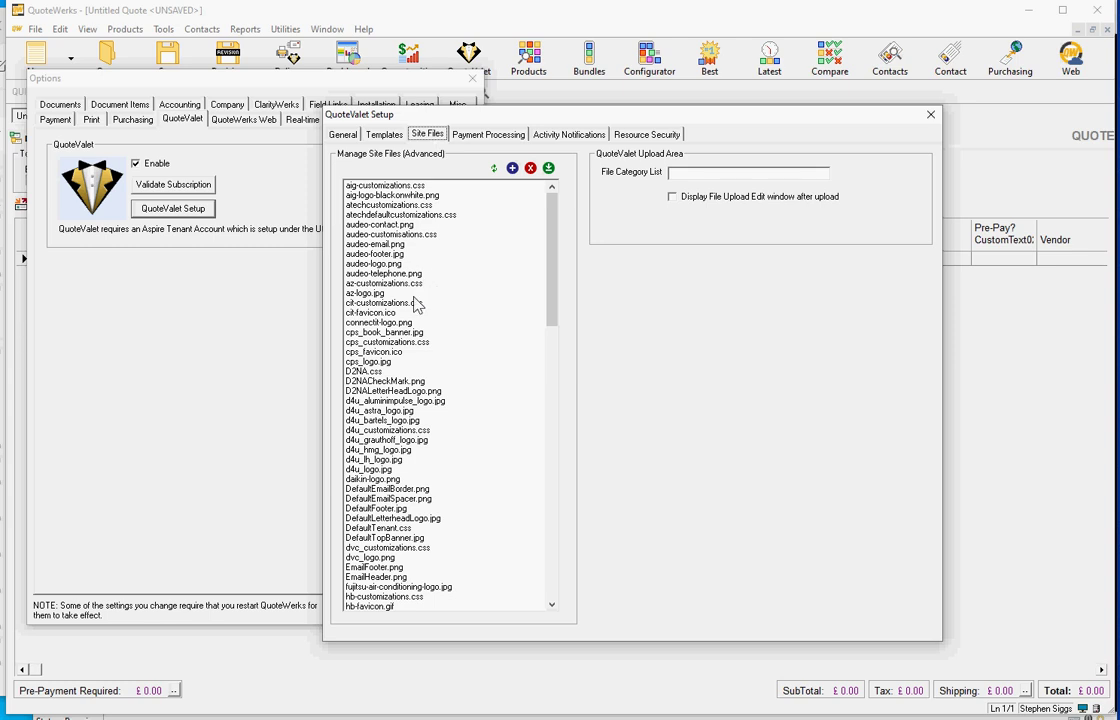
{"action": "left_click", "coordinate": [408, 304]}
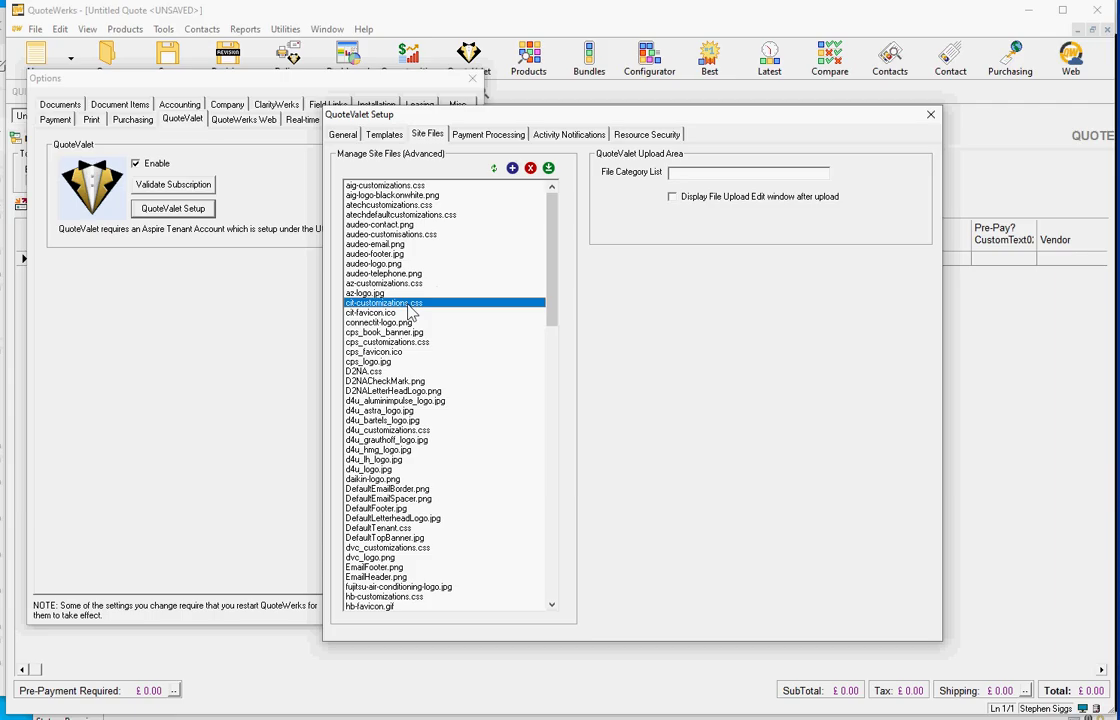
{"action": "left_click", "coordinate": [548, 169]}
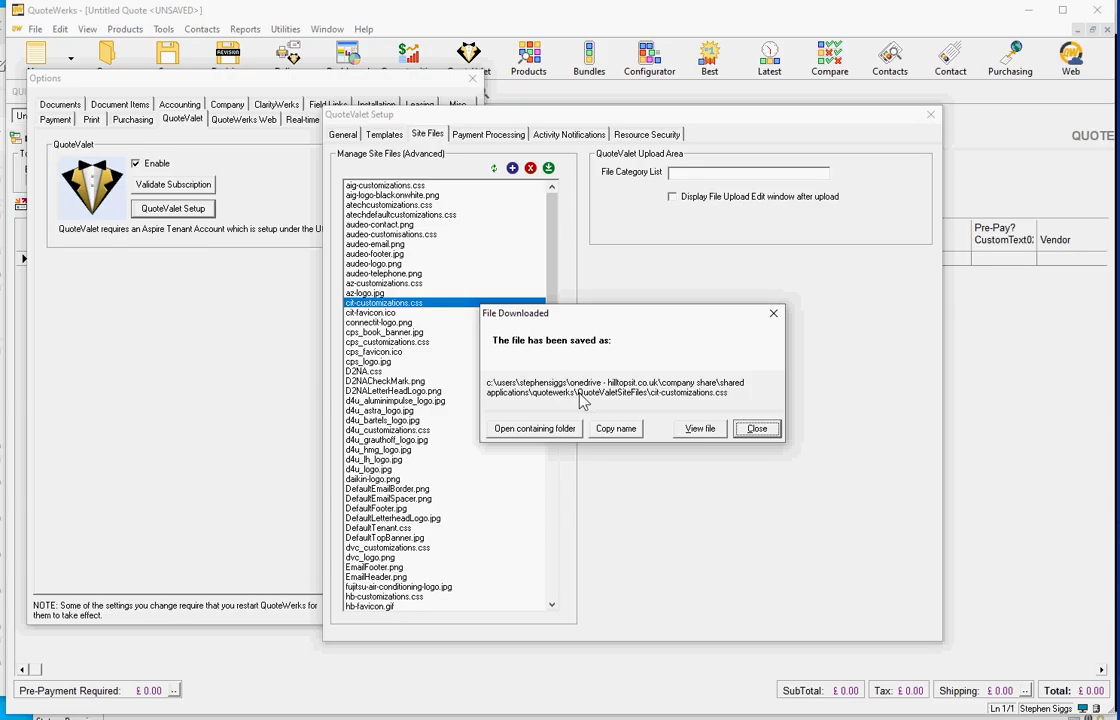
{"action": "left_click_drag", "start_coordinate": [579, 394], "coordinate": [643, 393]}
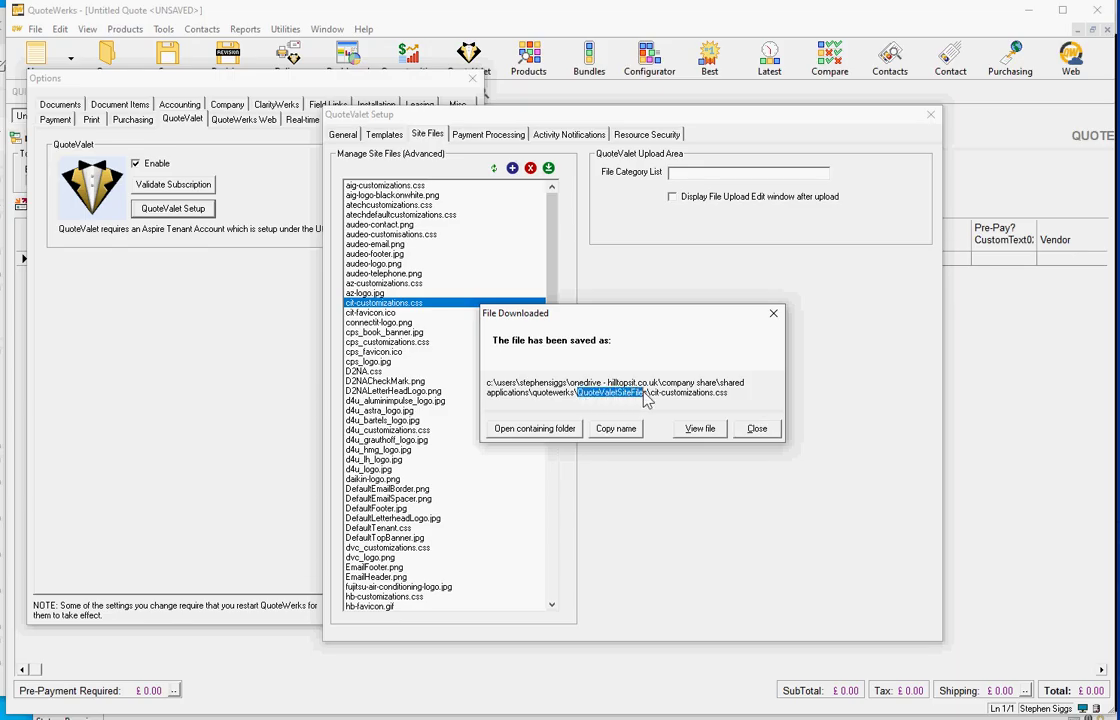
{"action": "left_click", "coordinate": [765, 430]}
Download the site files cit-favicon.ico and connectit-logo.png.
{"action": "left_click", "coordinate": [398, 312]}
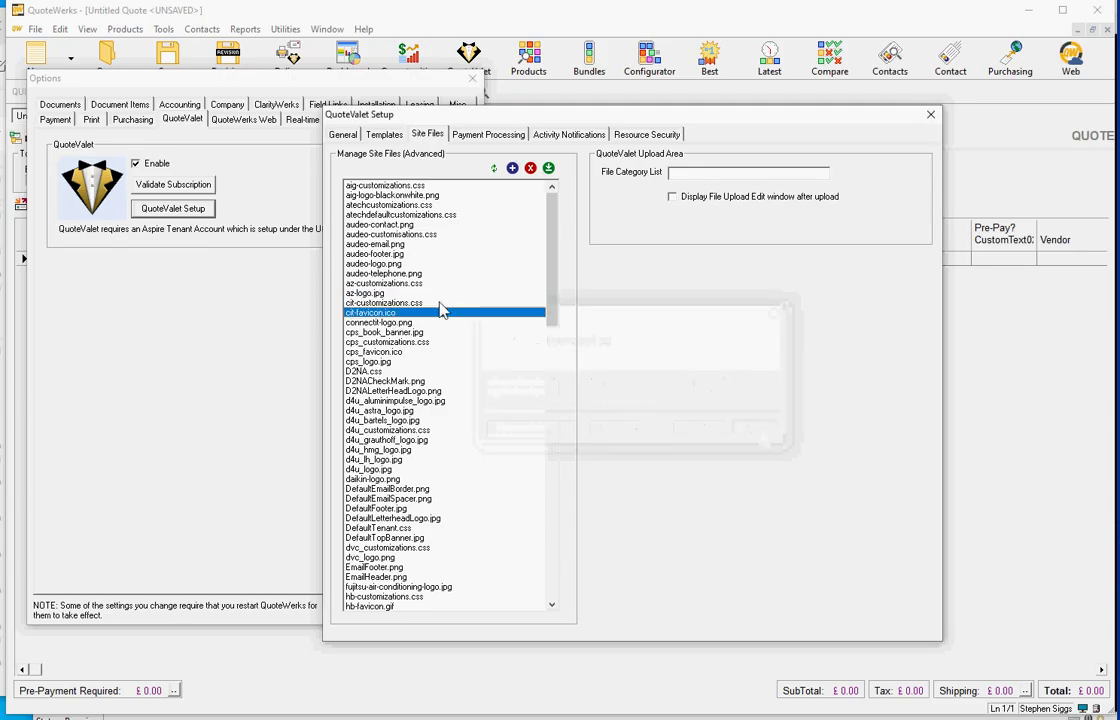
{"action": "left_click", "coordinate": [550, 170]}
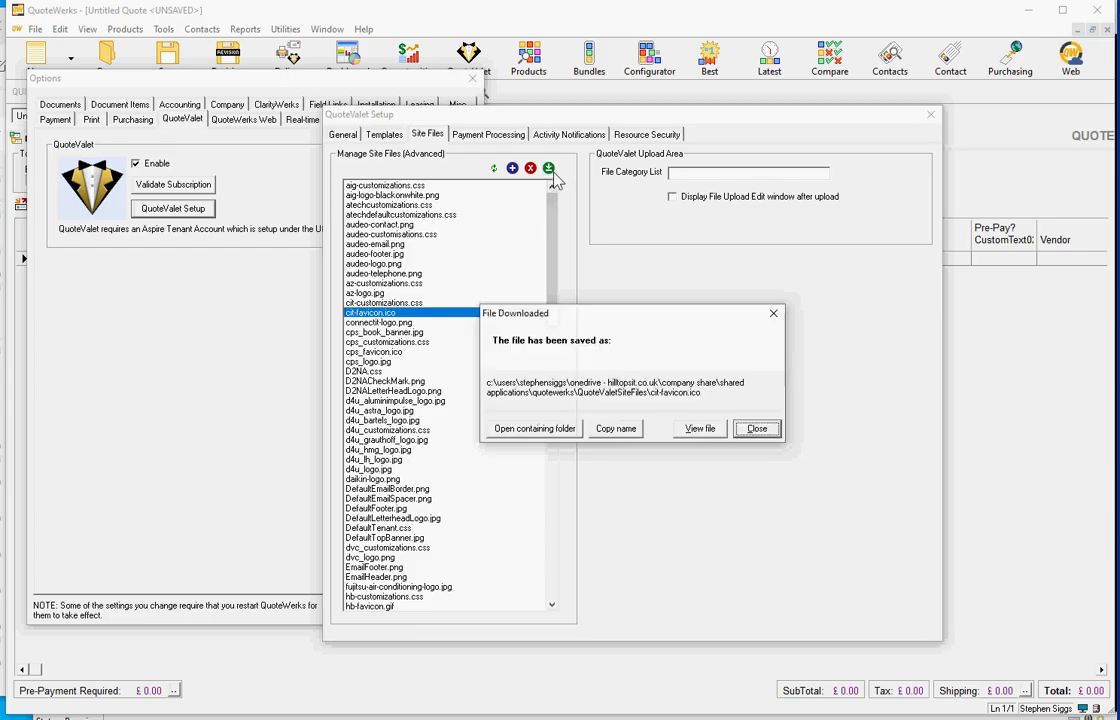
{"action": "left_click", "coordinate": [770, 434]}
{"action": "left_click", "coordinate": [400, 323]}
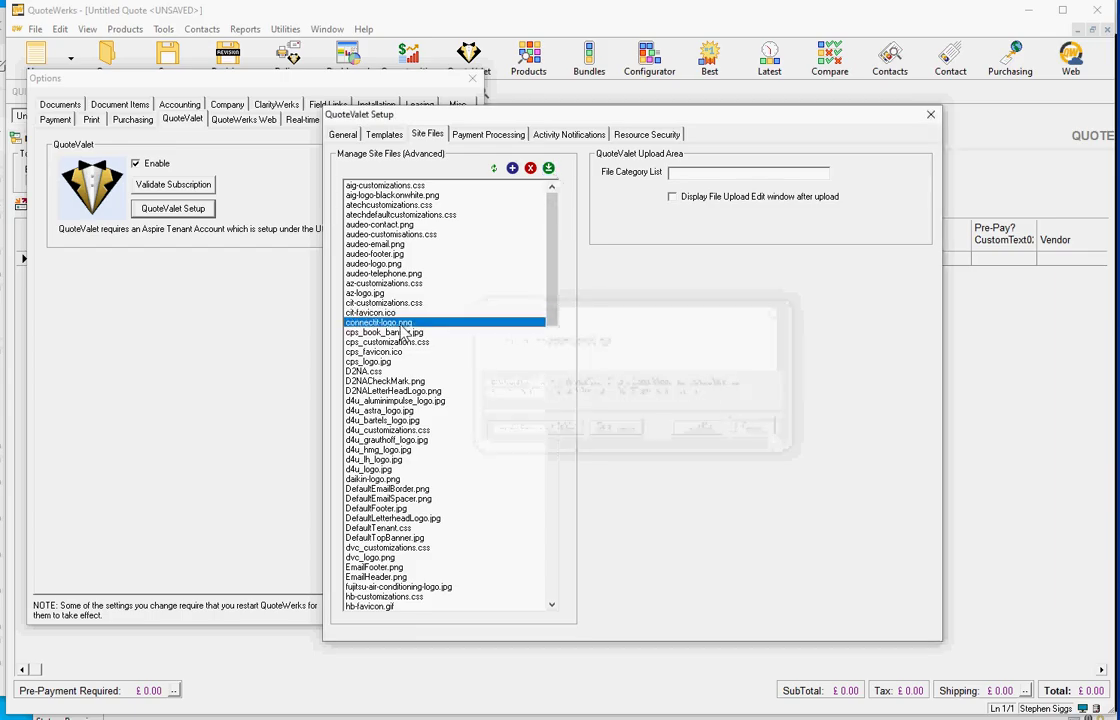
{"action": "left_click", "coordinate": [548, 170]}
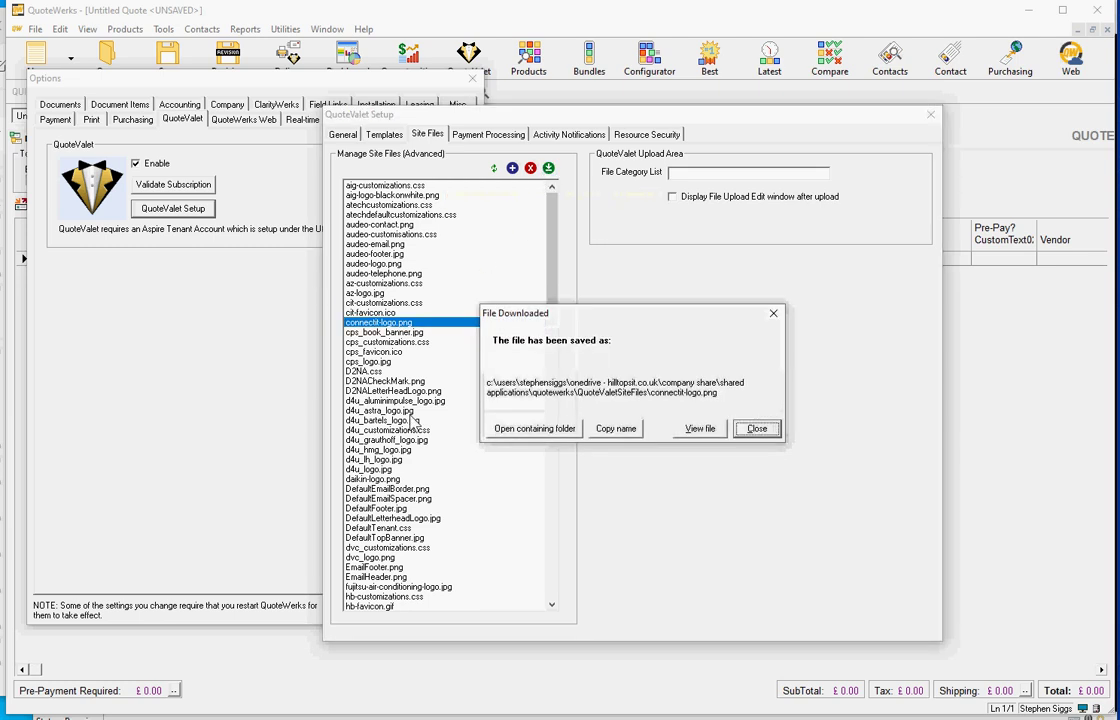
Open the folder containing the downloaded connectit-logo.png and copy all files in QuoteValetSiteFiles.
{"action": "left_click", "coordinate": [548, 437]}
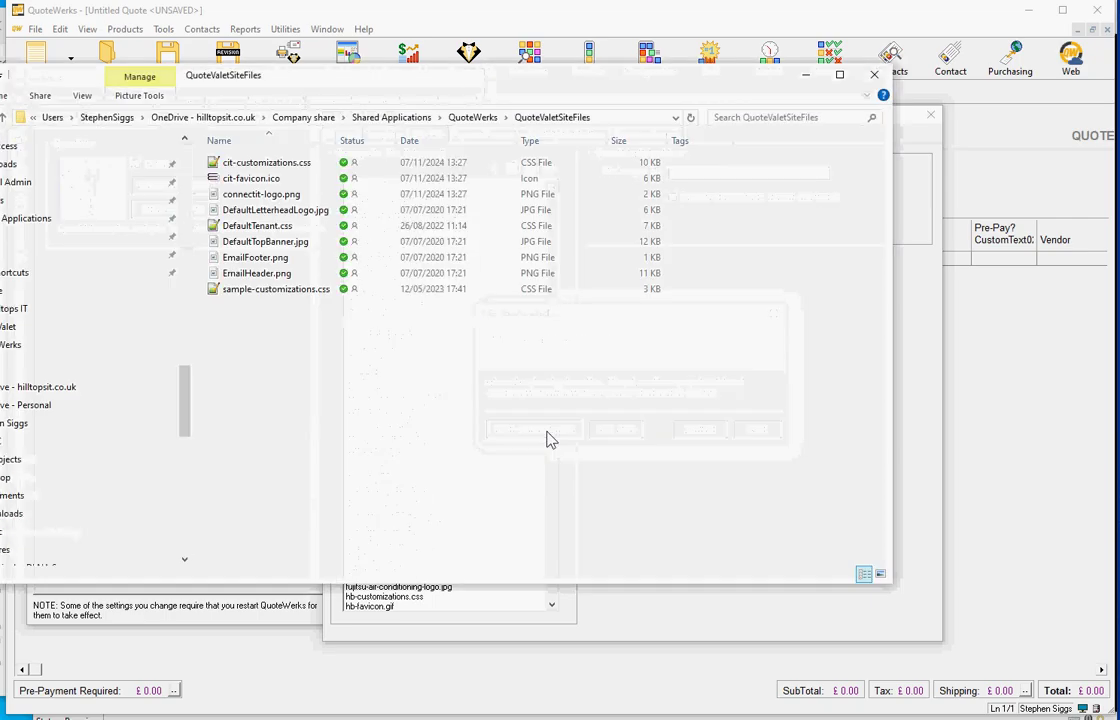
{"action": "left_click_drag", "start_coordinate": [362, 80], "coordinate": [450, 85]}
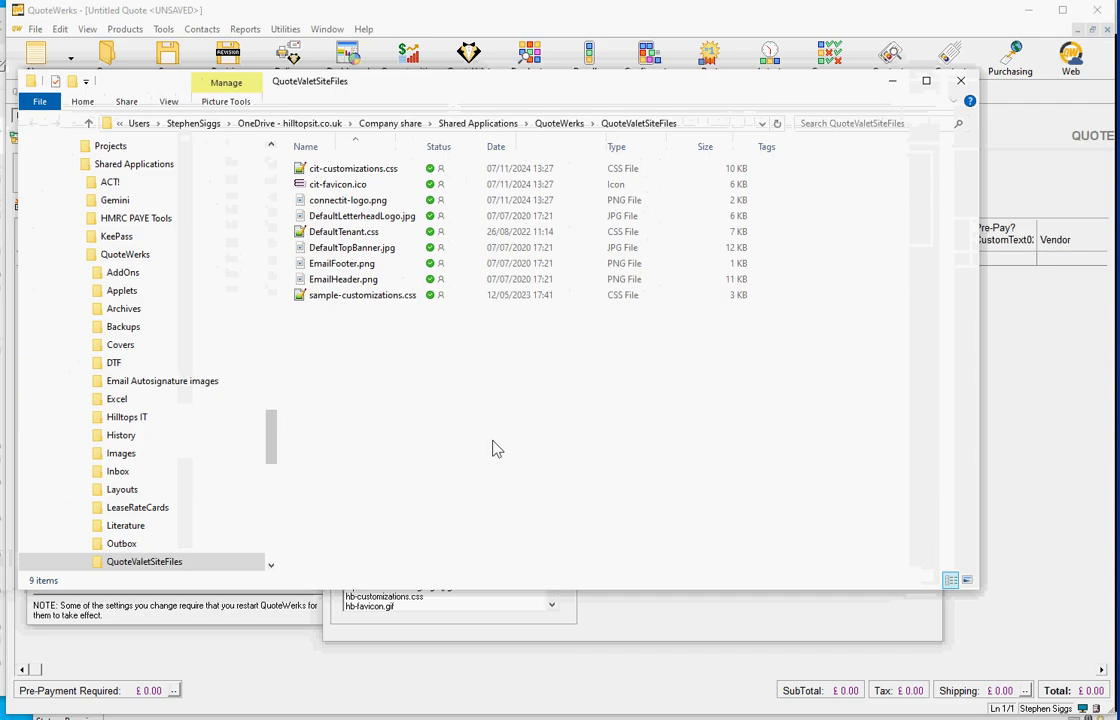
{"action": "left_click_drag", "start_coordinate": [492, 449], "coordinate": [305, 155]}
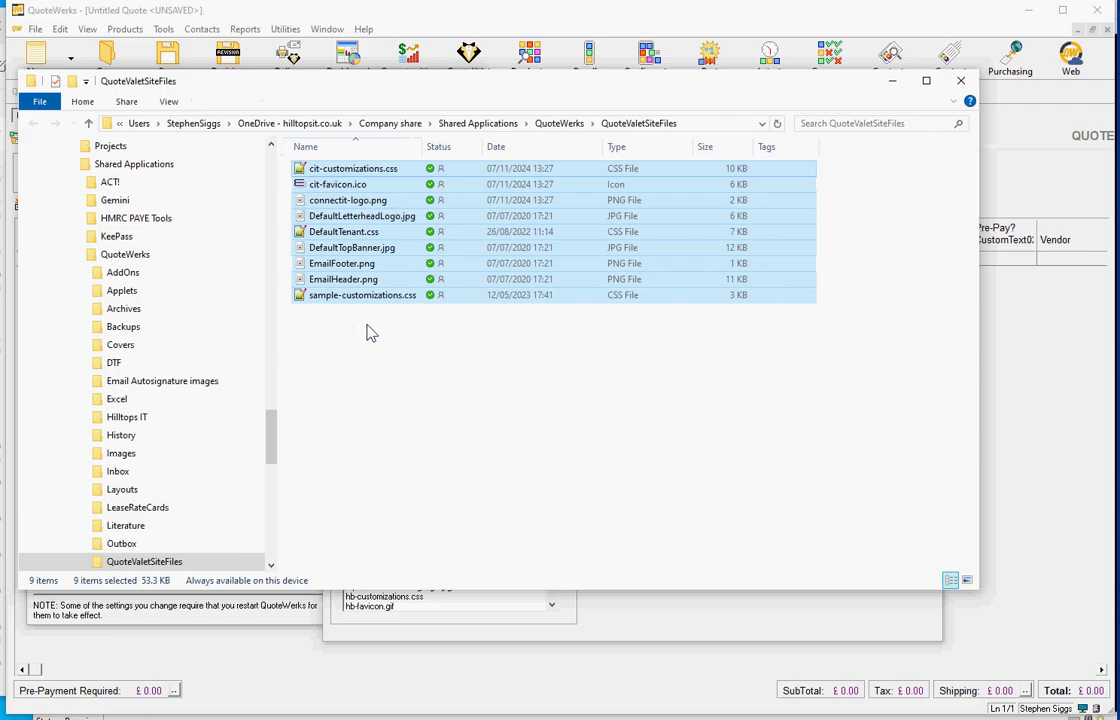
{"action": "right_click", "coordinate": [342, 240]}
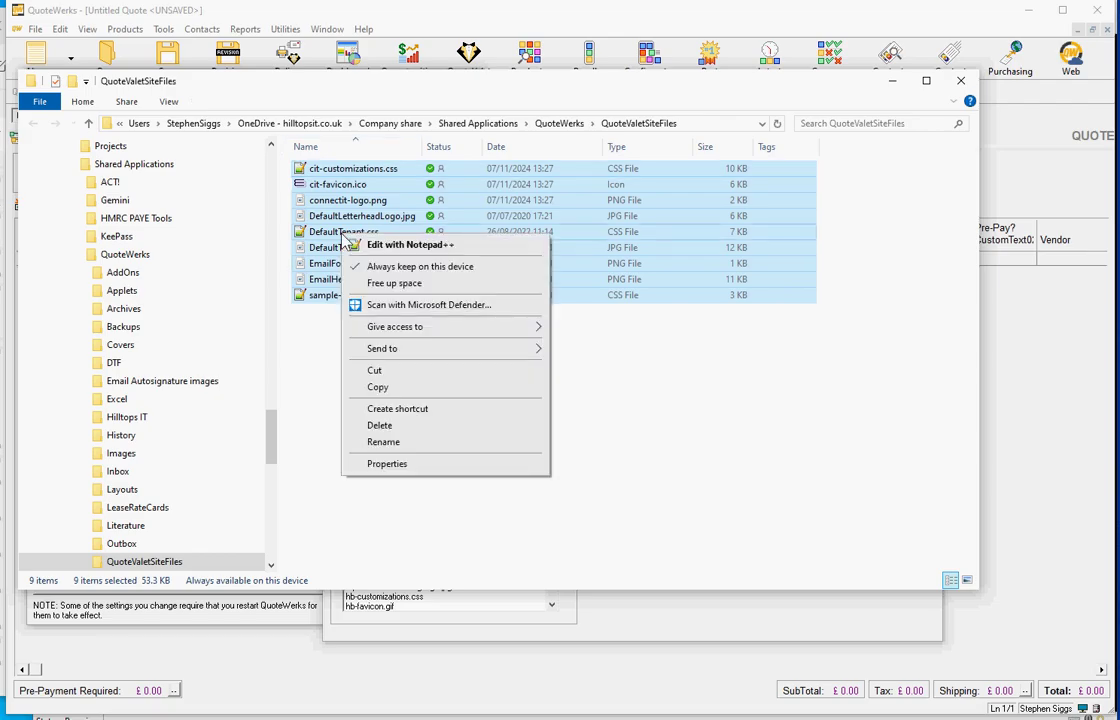
{"action": "left_click", "coordinate": [375, 389]}
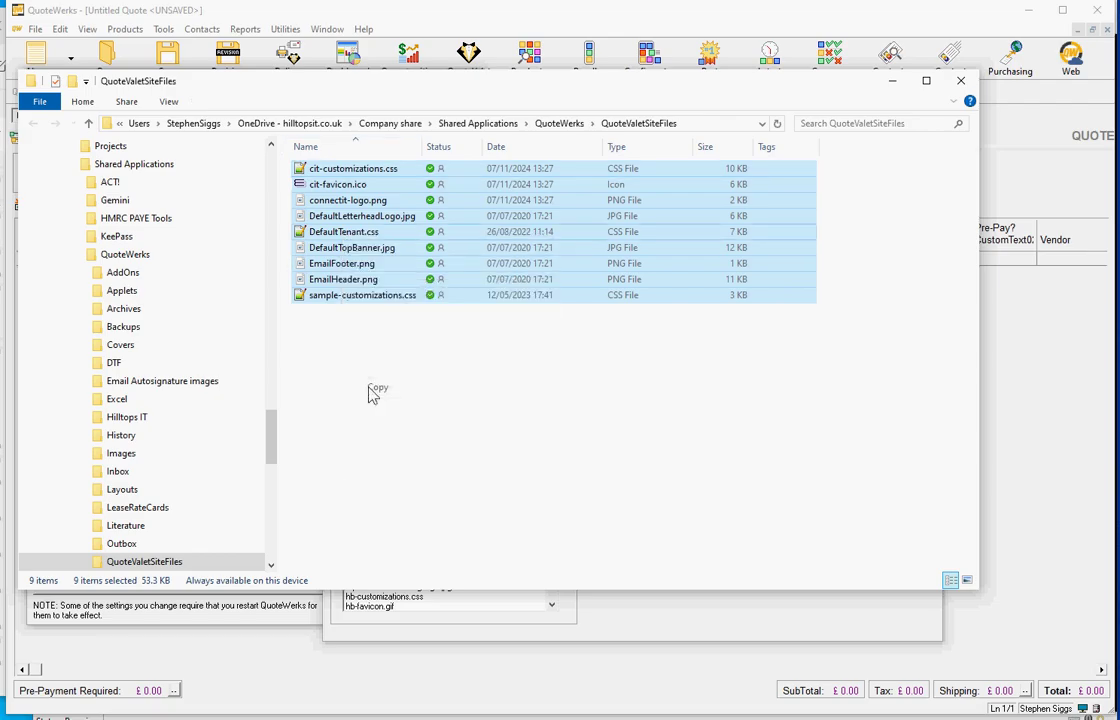
Paste the copied site files into the For Hilltops IT folder under Downloads.
{"action": "left_click_drag", "start_coordinate": [277, 437], "coordinate": [278, 298]}
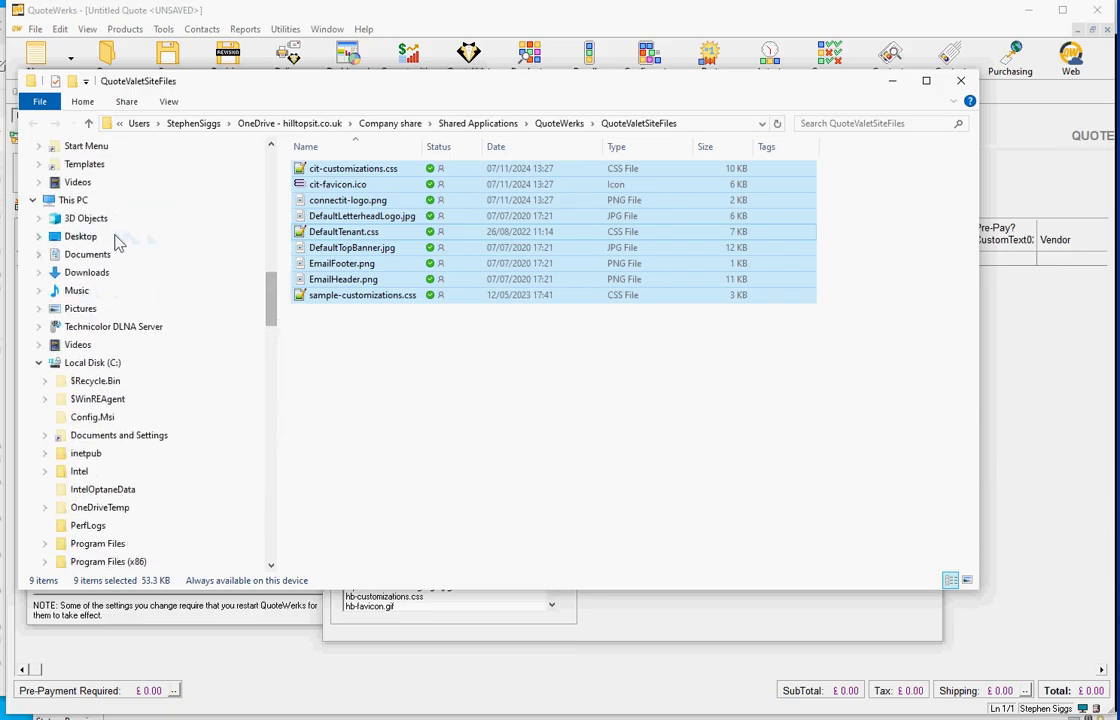
{"action": "left_click", "coordinate": [108, 273]}
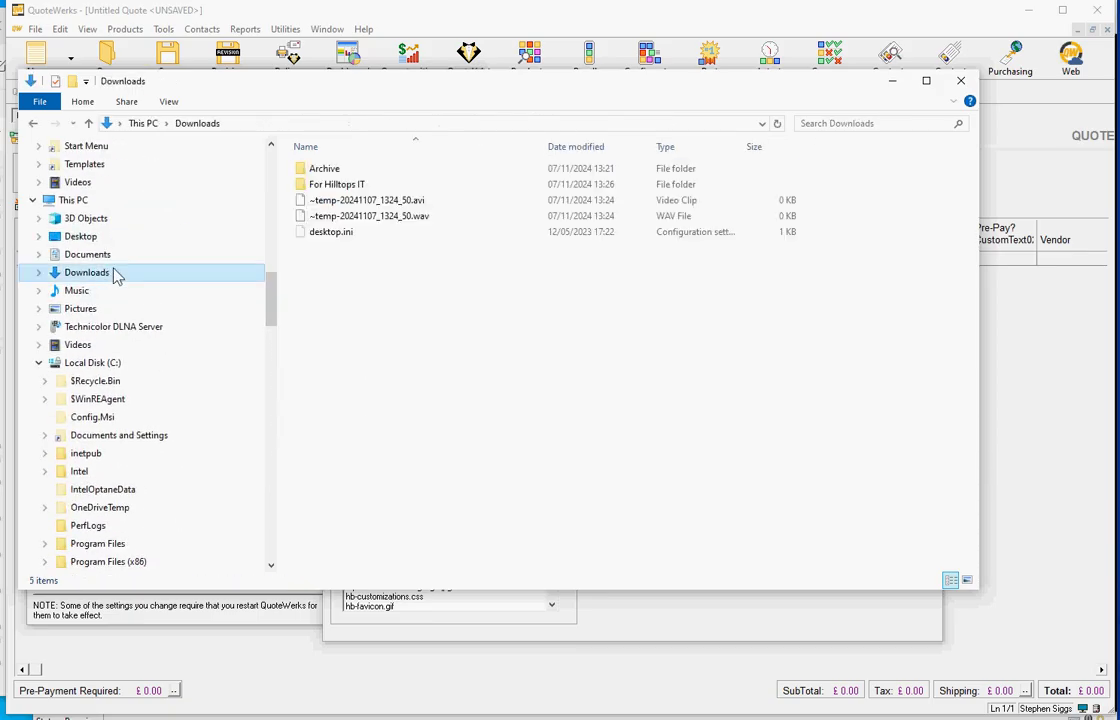
{"action": "left_click", "coordinate": [336, 186]}
{"action": "double_click", "coordinate": [336, 186]}
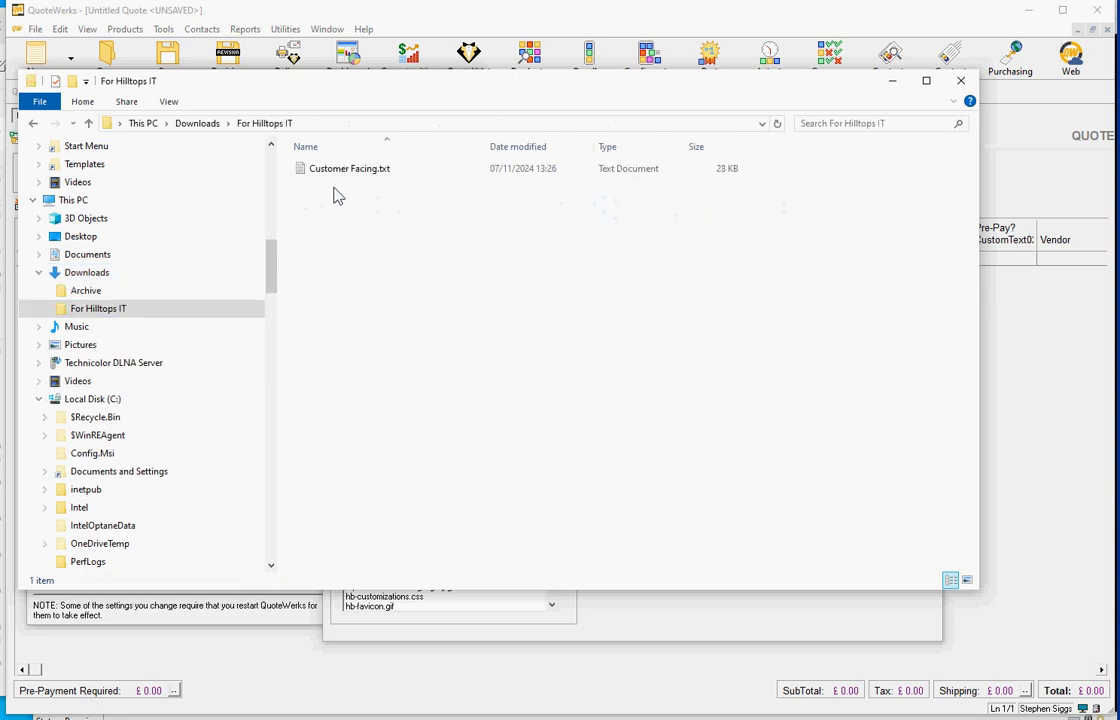
{"action": "right_click", "coordinate": [363, 294]}
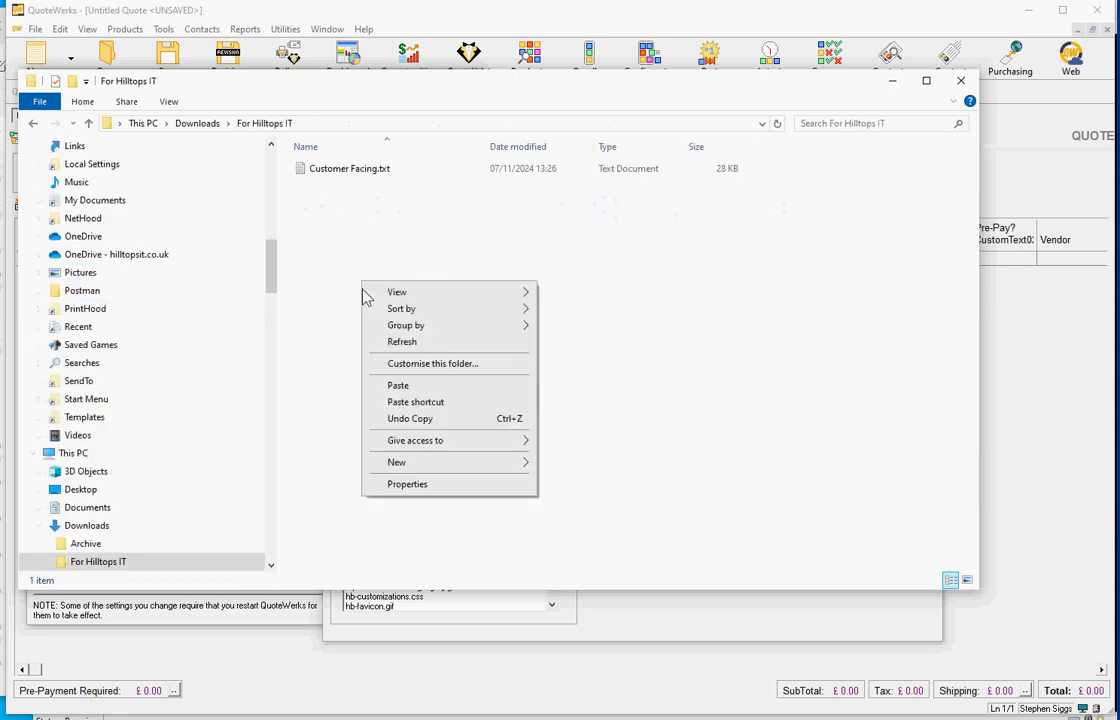
{"action": "left_click", "coordinate": [386, 386]}
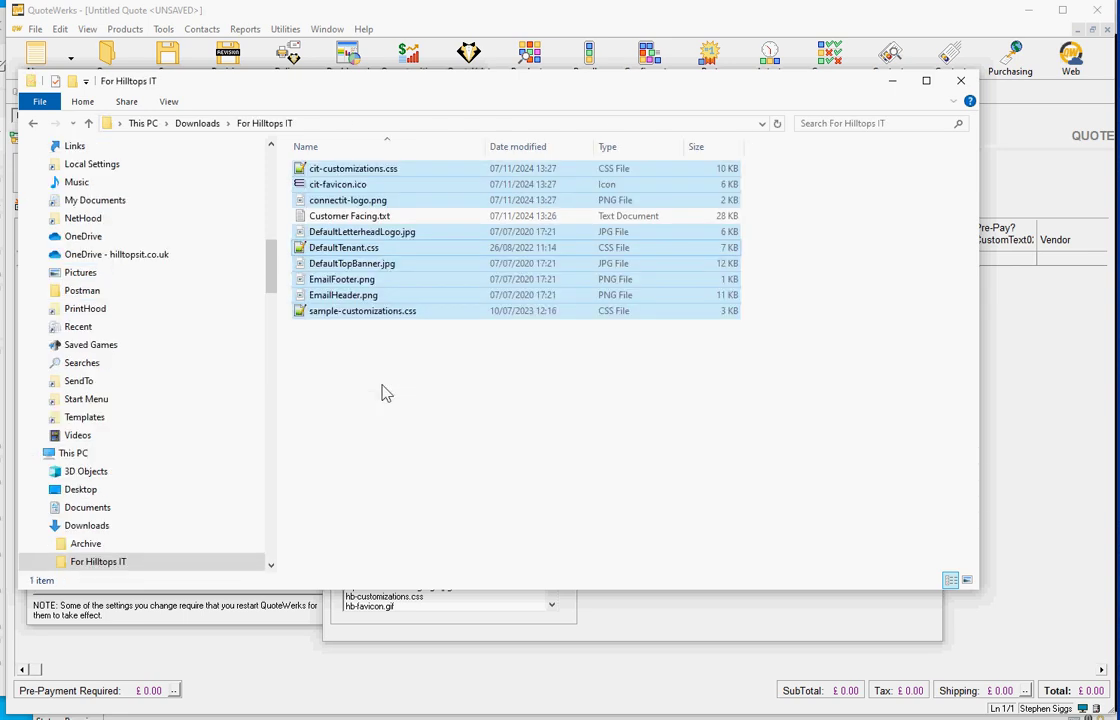
{"action": "left_click", "coordinate": [360, 404]}
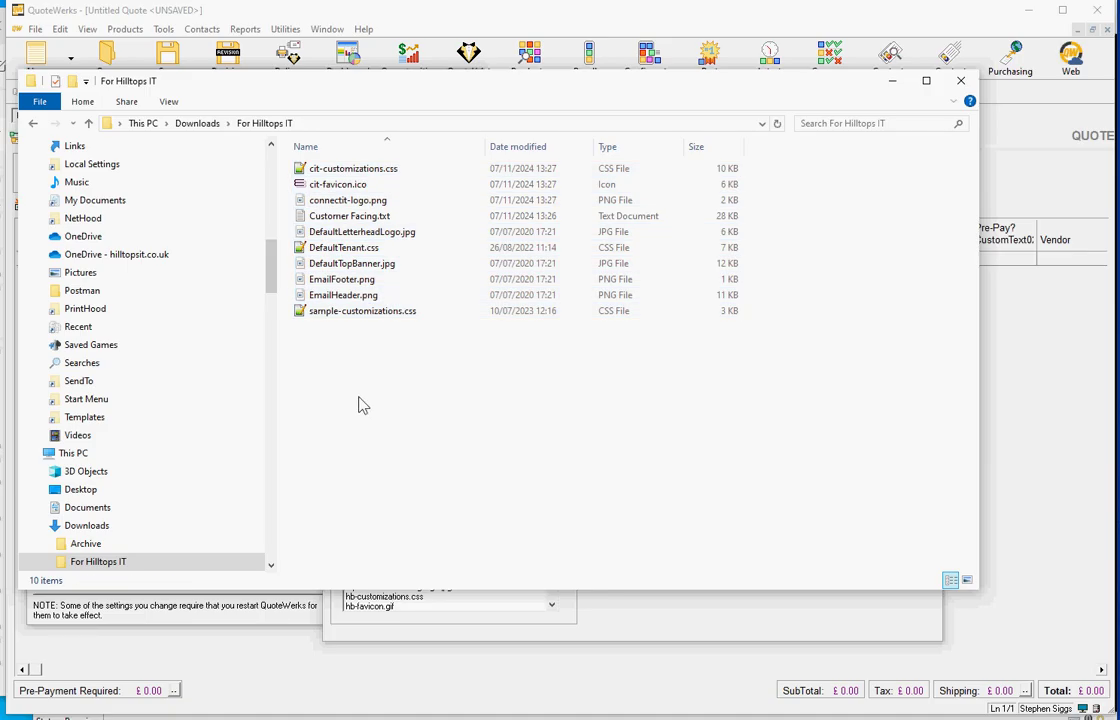
{"action": "left_click_drag", "start_coordinate": [463, 391], "coordinate": [300, 165]}
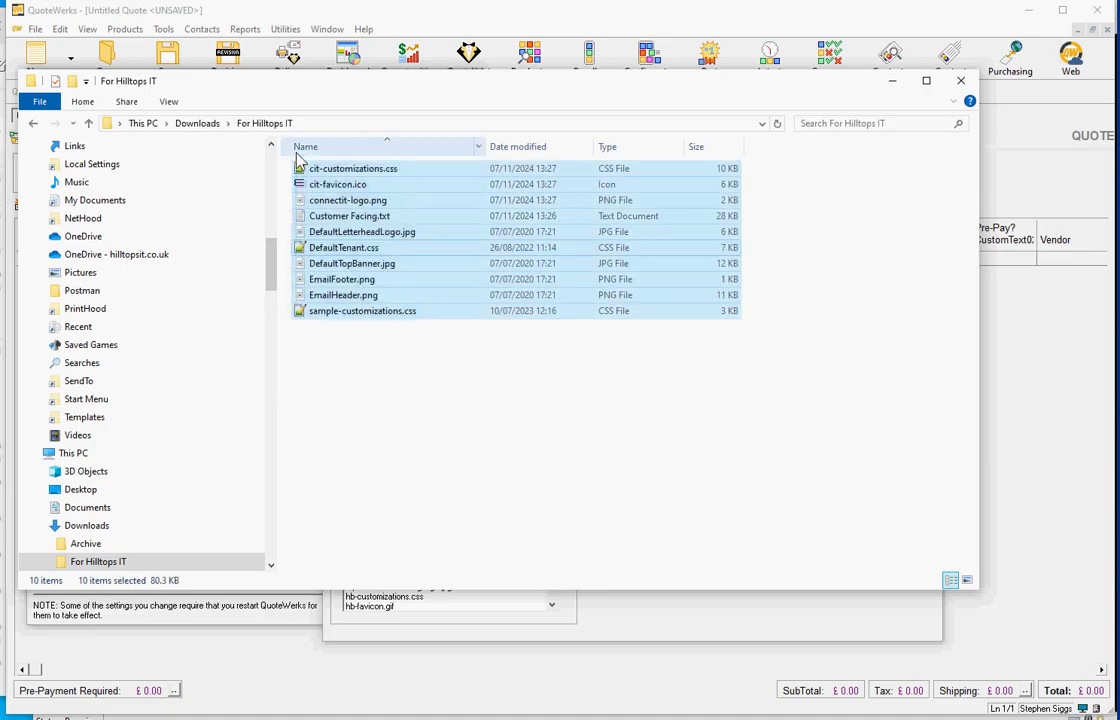
{"action": "left_click", "coordinate": [391, 373]}
{"action": "key", "text": "ctrl+a"}
{"action": "left_click", "coordinate": [391, 373]}
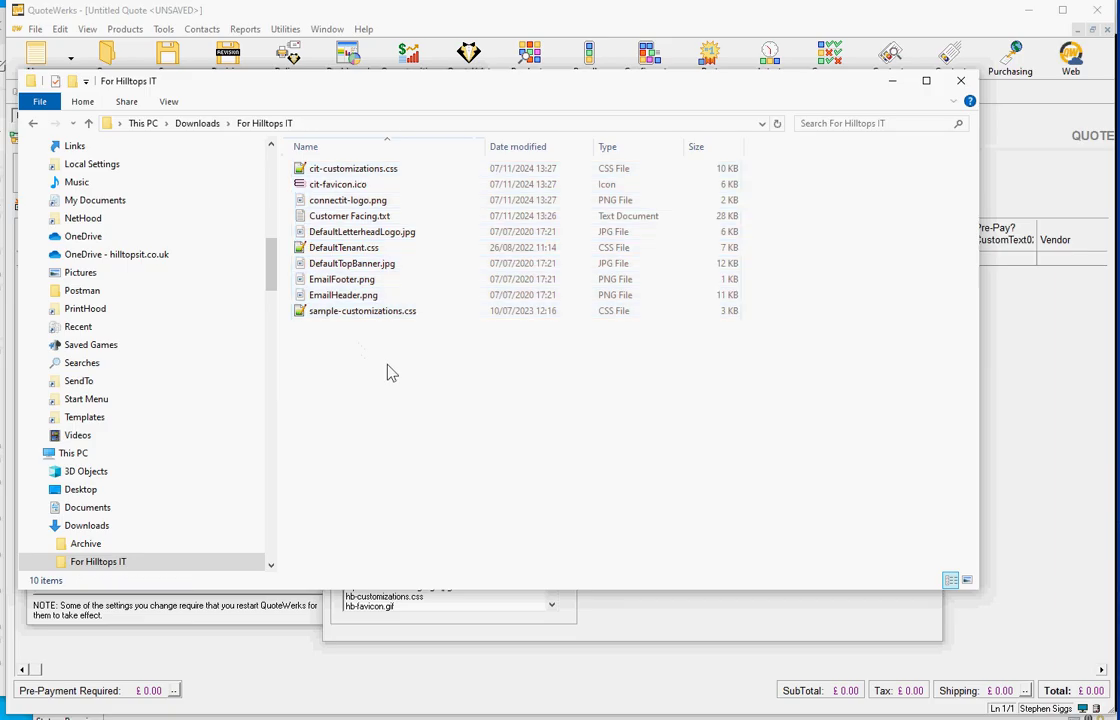
{"action": "left_click", "coordinate": [351, 201]}
{"action": "left_click", "coordinate": [349, 216], "text": "ctrl"}
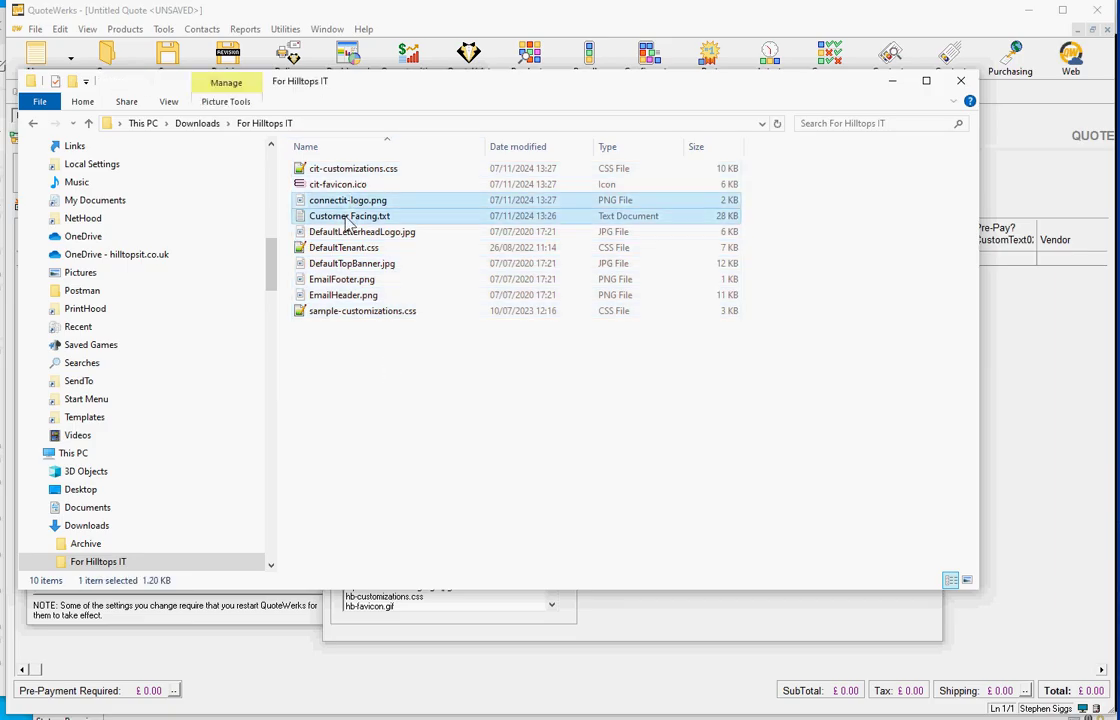
{"action": "left_click", "coordinate": [349, 232], "text": "ctrl"}
{"action": "left_click", "coordinate": [347, 248], "text": "ctrl"}
{"action": "left_click", "coordinate": [345, 250], "text": "ctrl"}
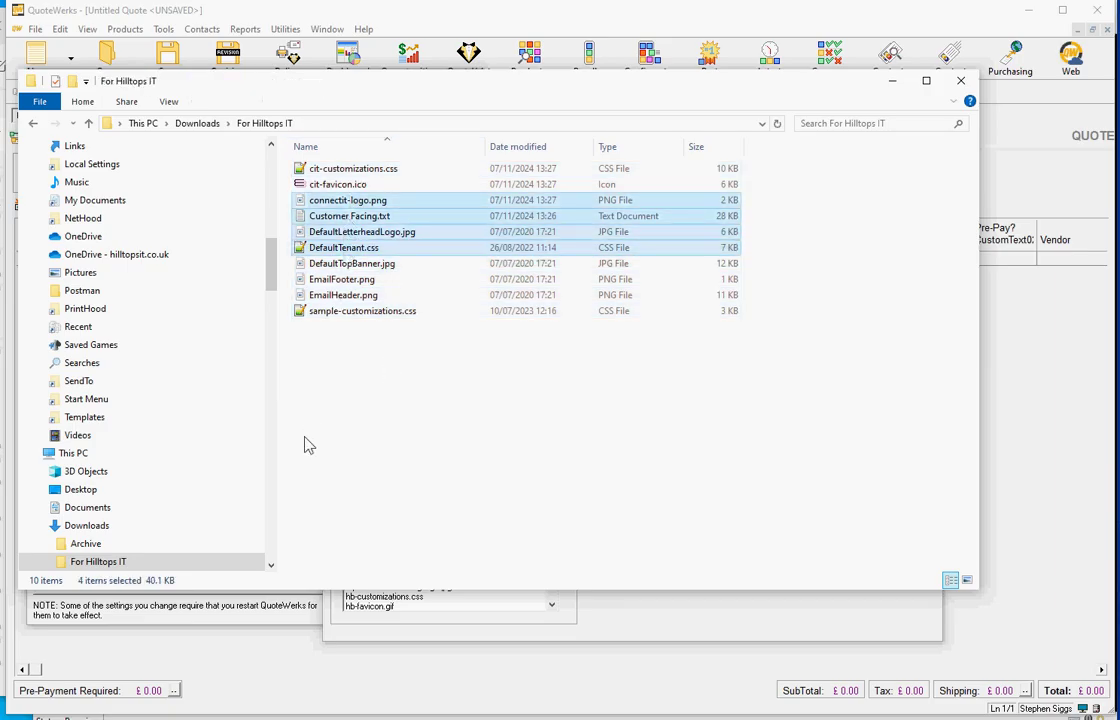
{"action": "left_click", "coordinate": [421, 423]}
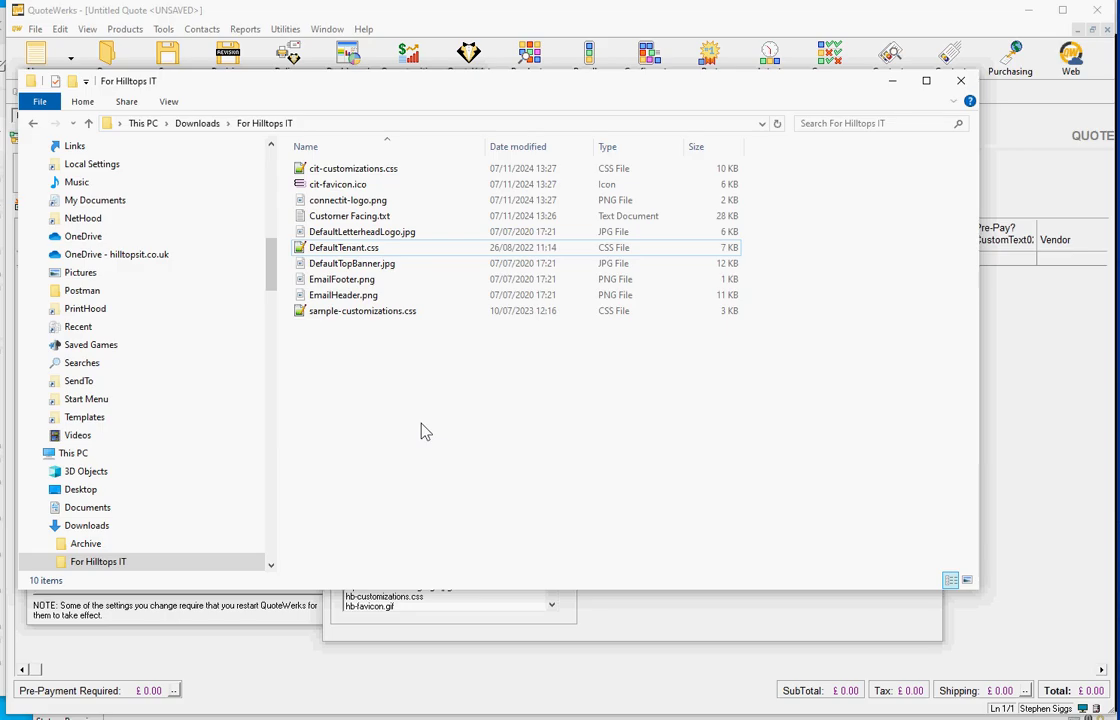
Copy all the files in the For Hilltops IT folder, including Customer Facing.txt.
{"action": "key", "text": "ctrl+a"}
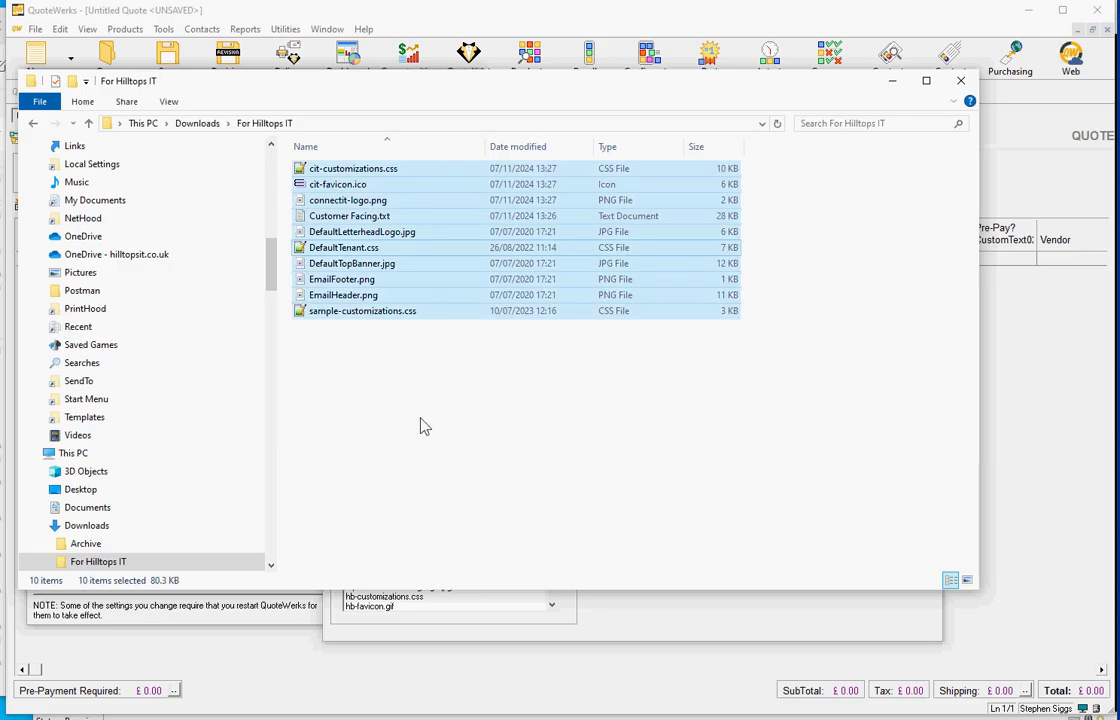
{"action": "right_click", "coordinate": [368, 279]}
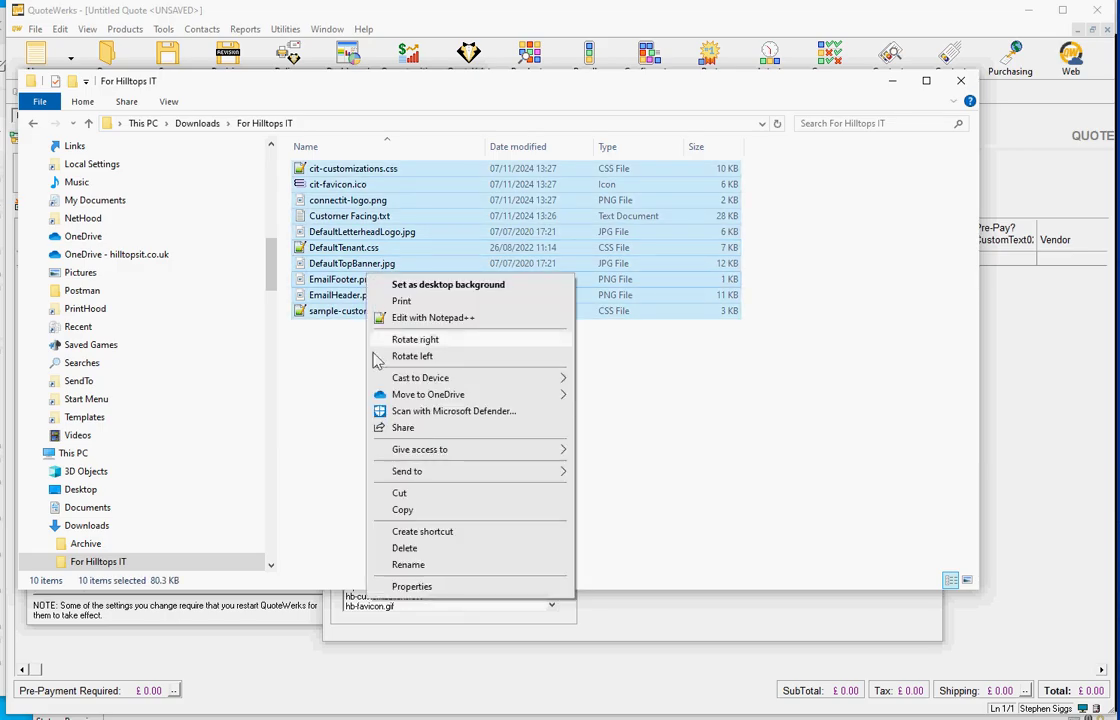
{"action": "left_click", "coordinate": [403, 509]}
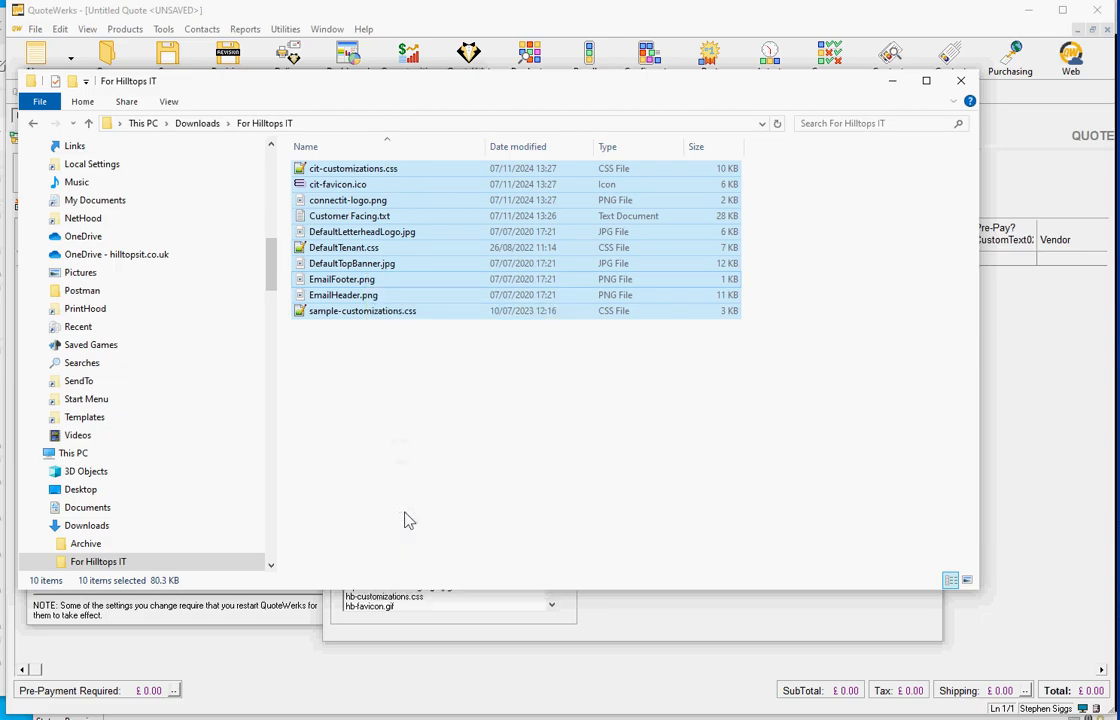